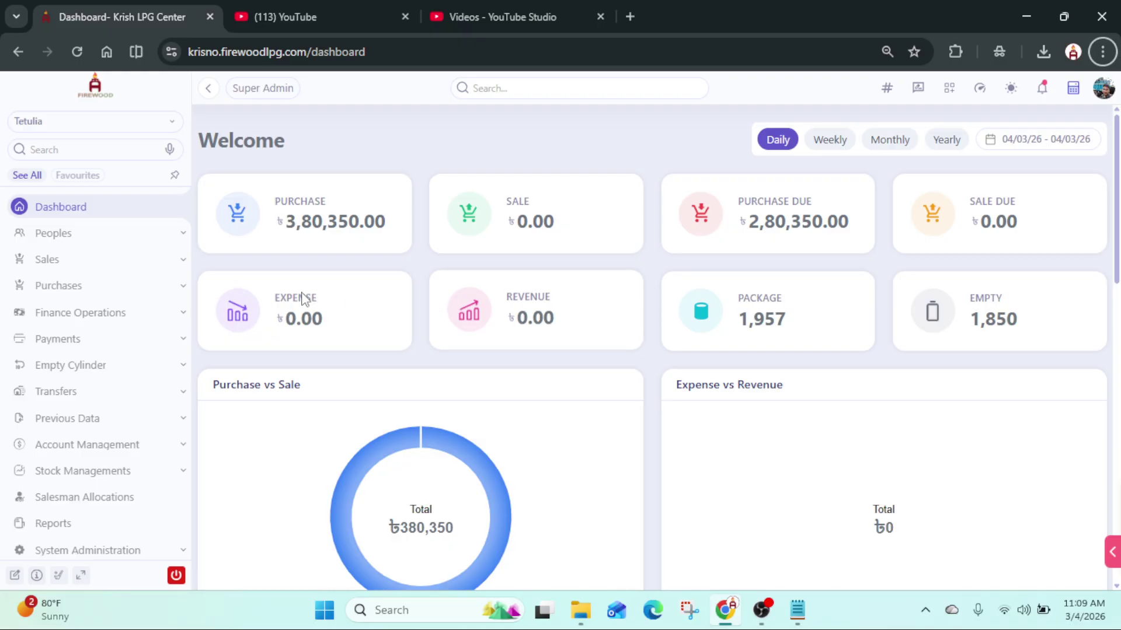
Step: Open the sale orders list and start a new order of the Cylinder type
click(83, 266)
click(82, 266)
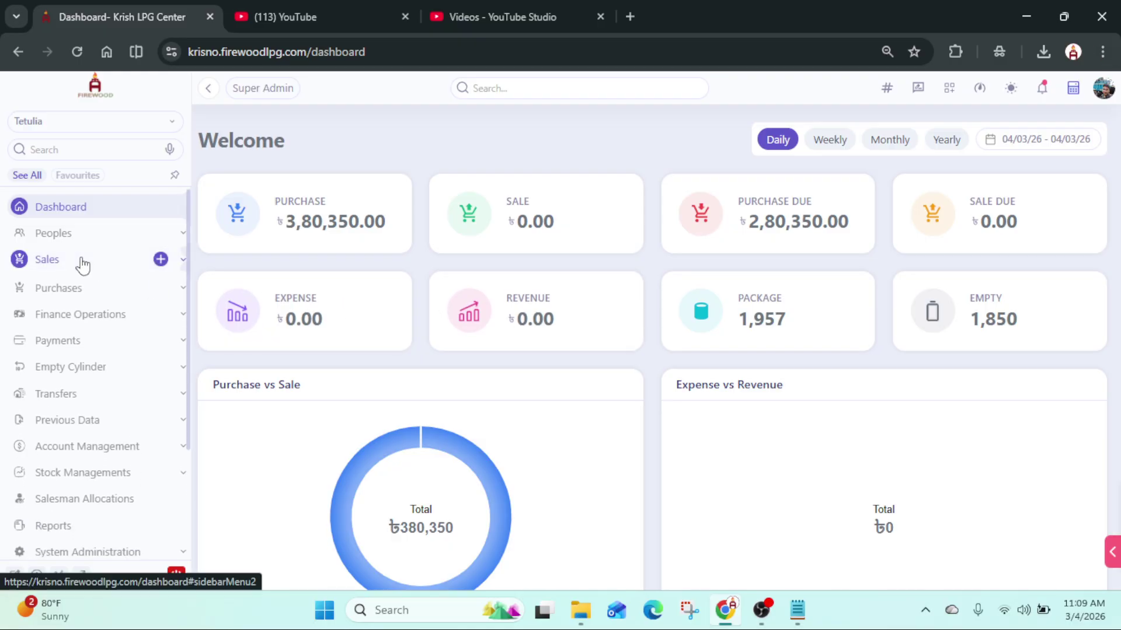
click(83, 265)
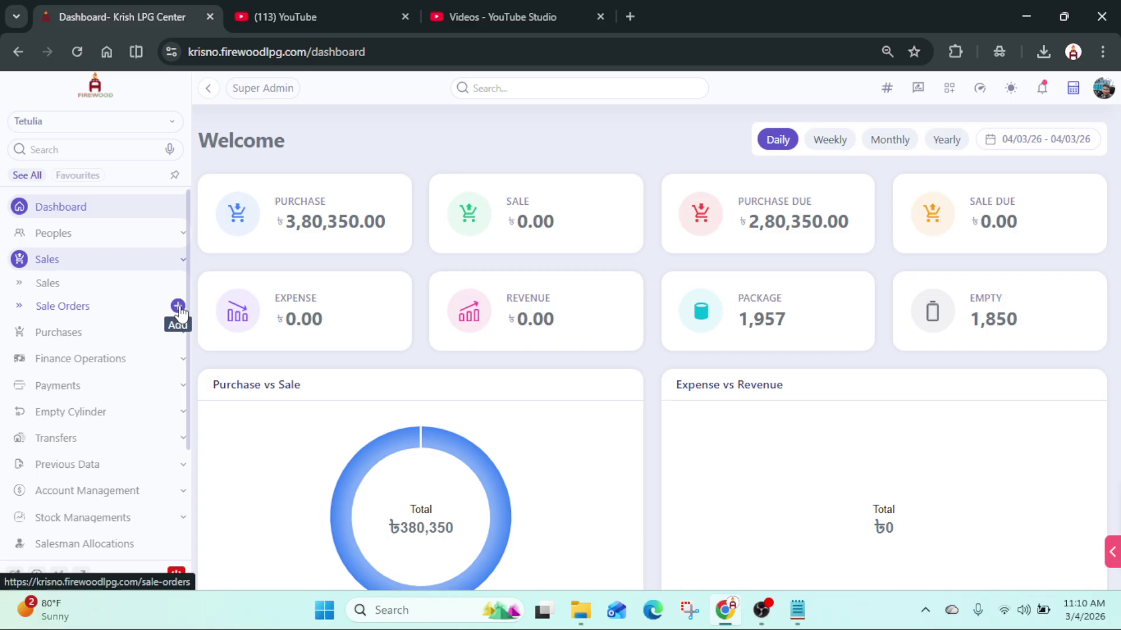
click(70, 309)
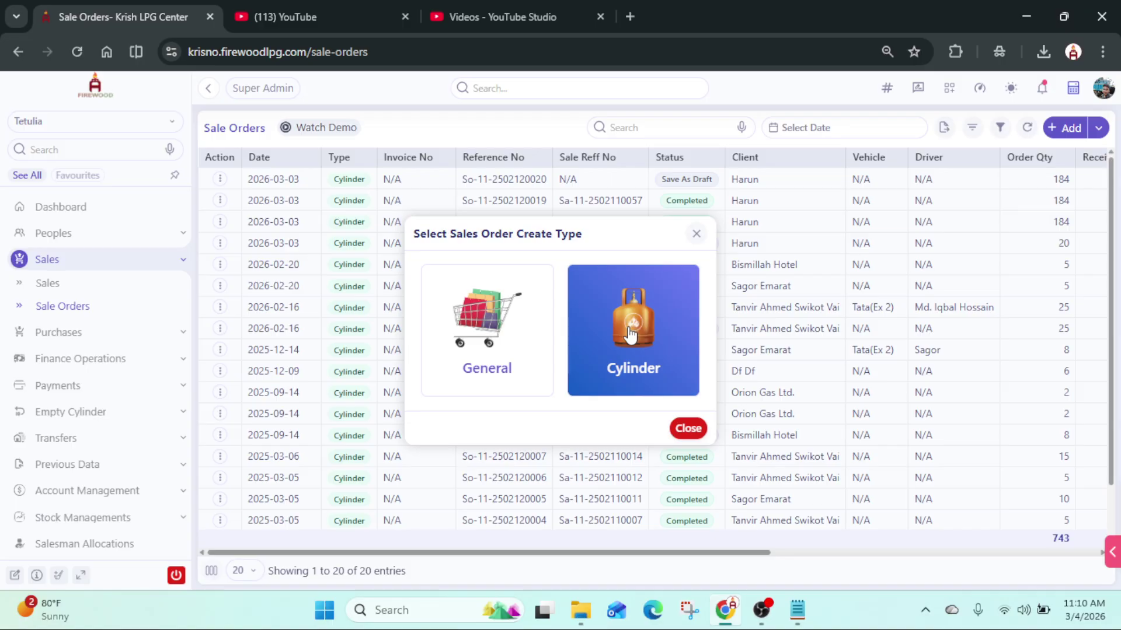
click(630, 334)
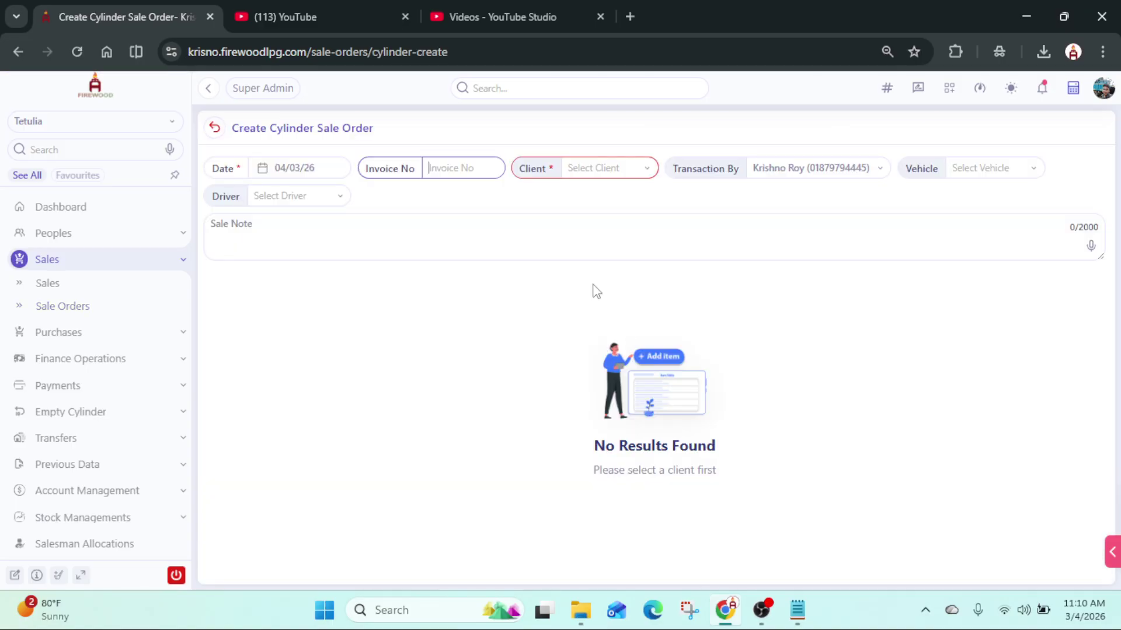
Step: Assign the first listed client and the Ashok Leyland vehicle with its driver to the cylinder sale order
click(593, 168)
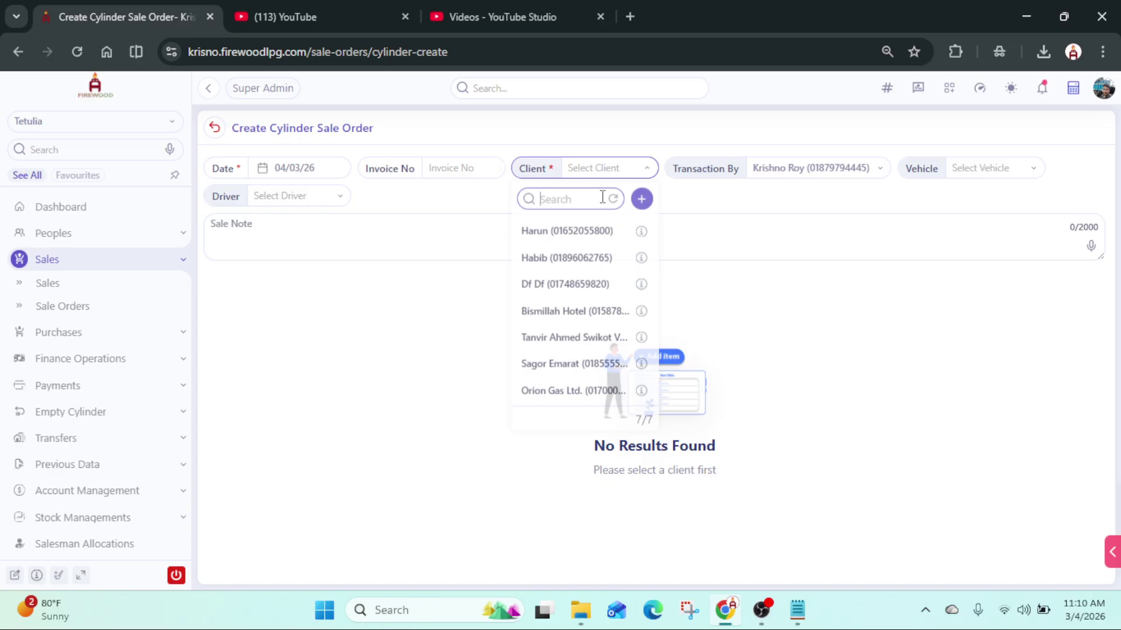
click(583, 232)
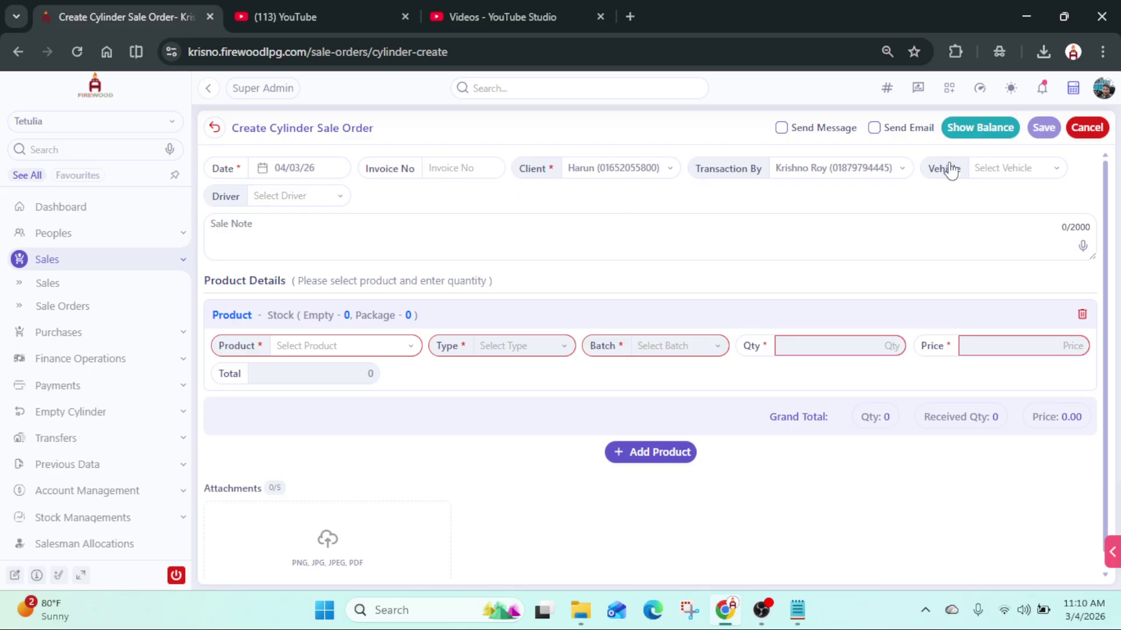
click(1009, 173)
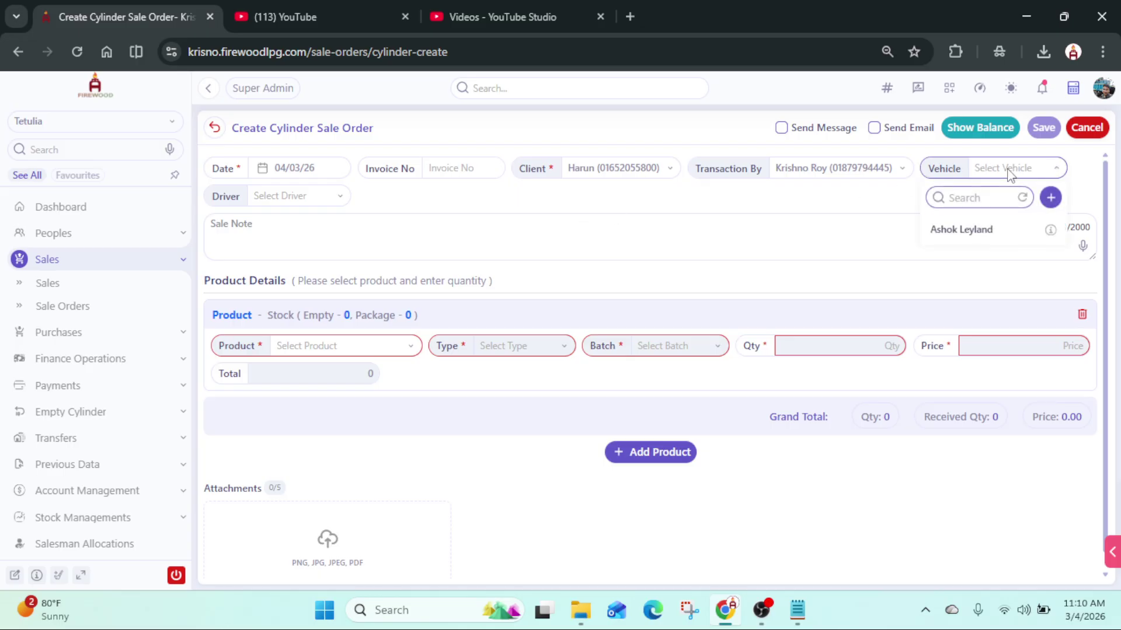
click(985, 233)
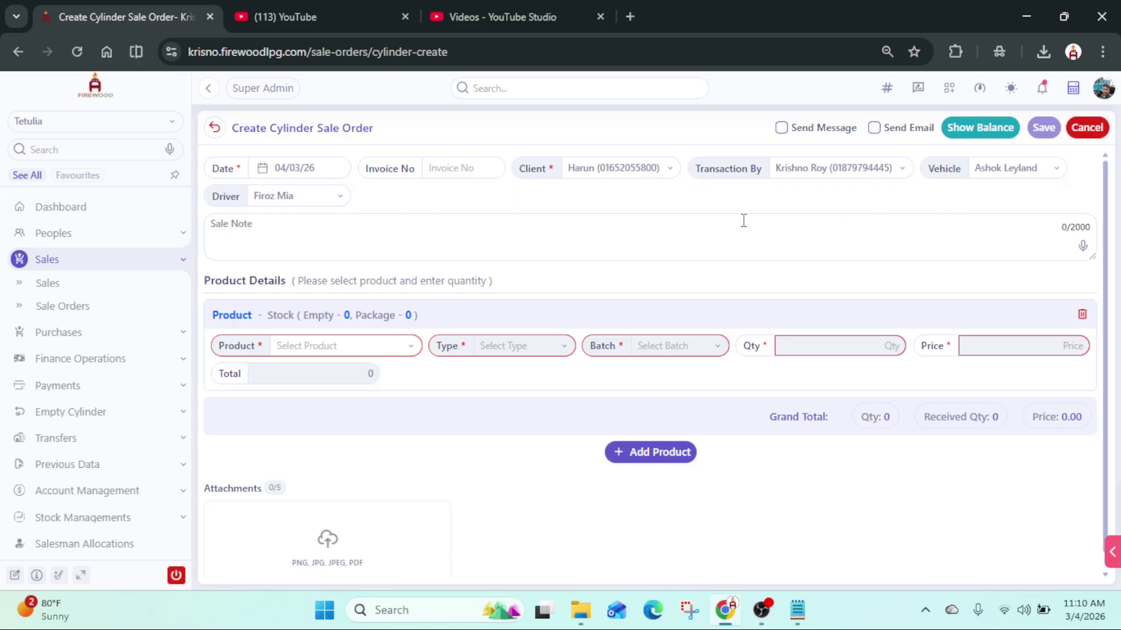
Step: Choose Bangal (12 Kg,C063) as the product, check its empty and package stock, and set its type to Refill
scroll(743, 220, down, 1)
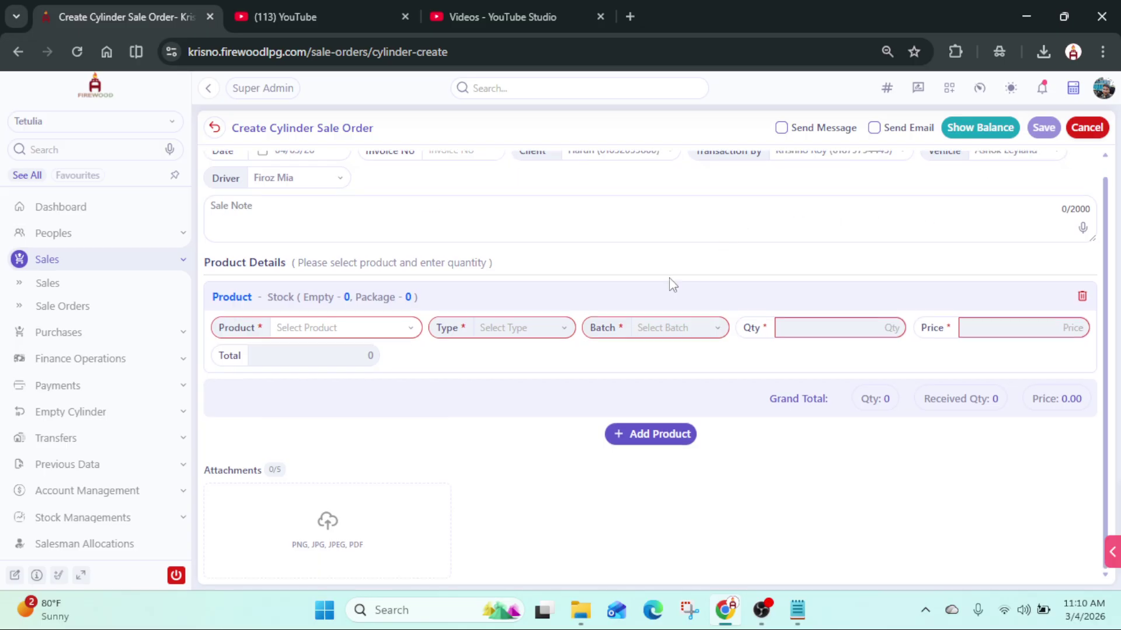
click(368, 333)
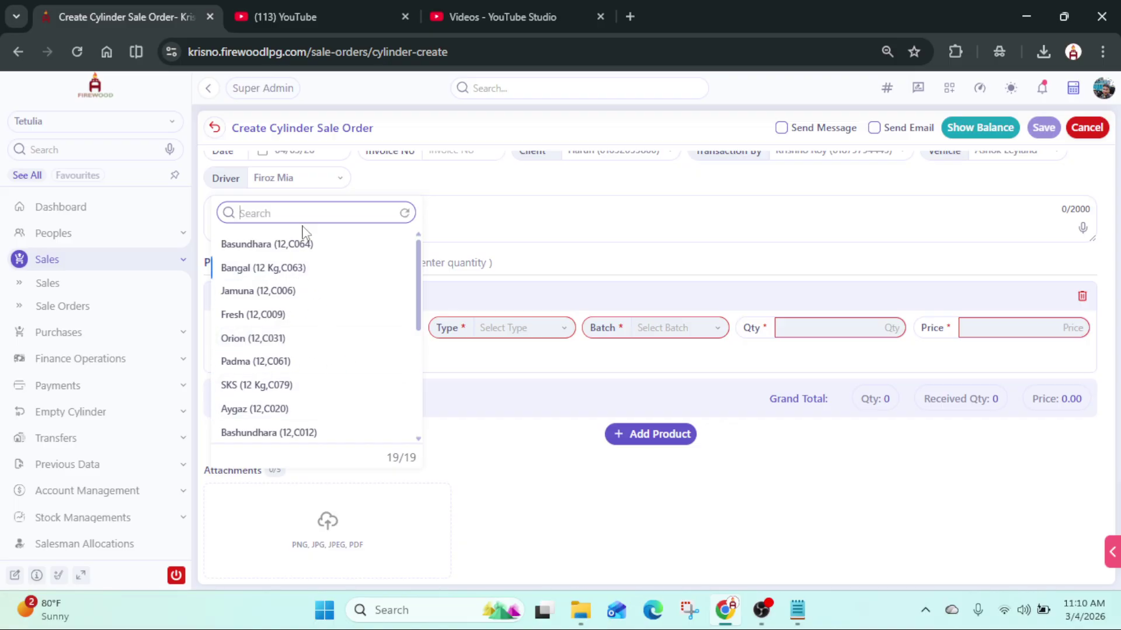
click(311, 269)
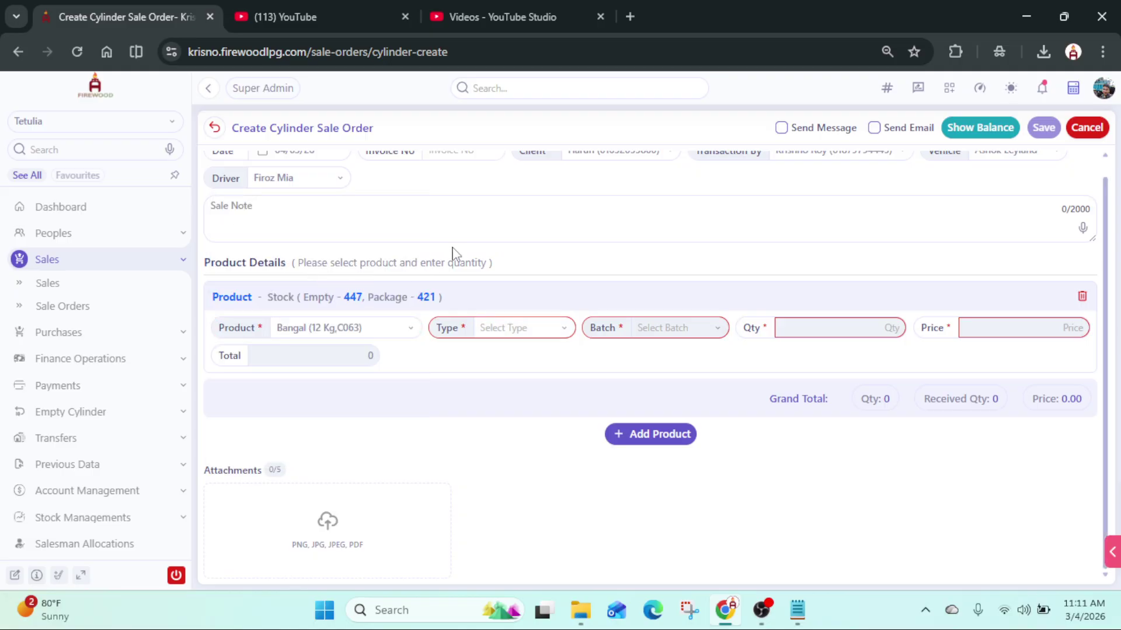
double_click(350, 298)
double_click(422, 298)
double_click(353, 298)
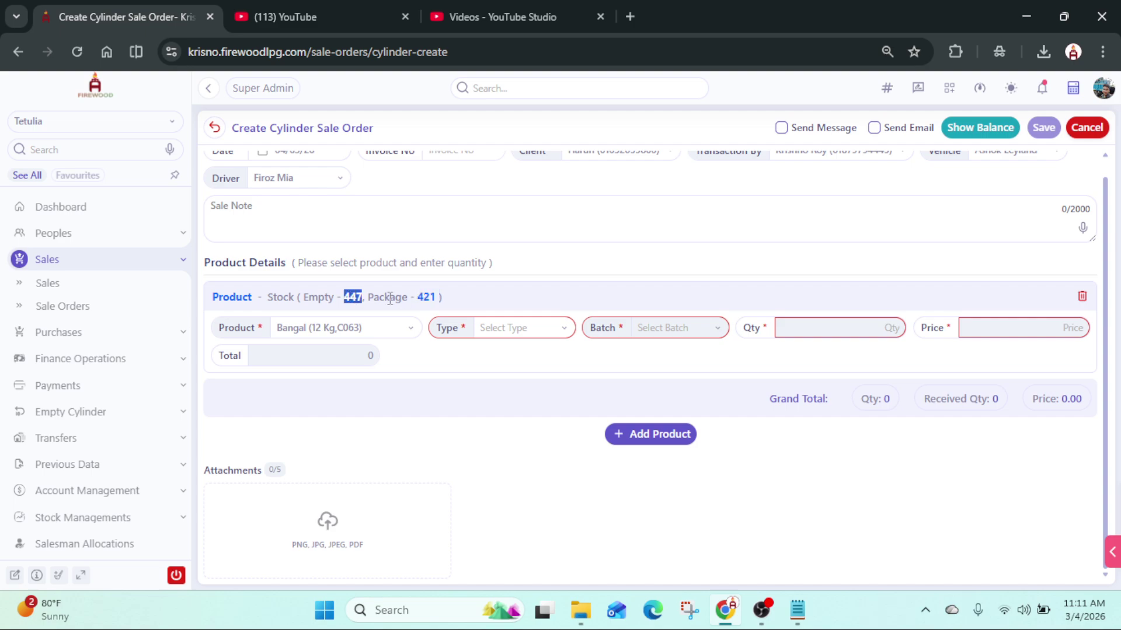
double_click(423, 297)
click(508, 334)
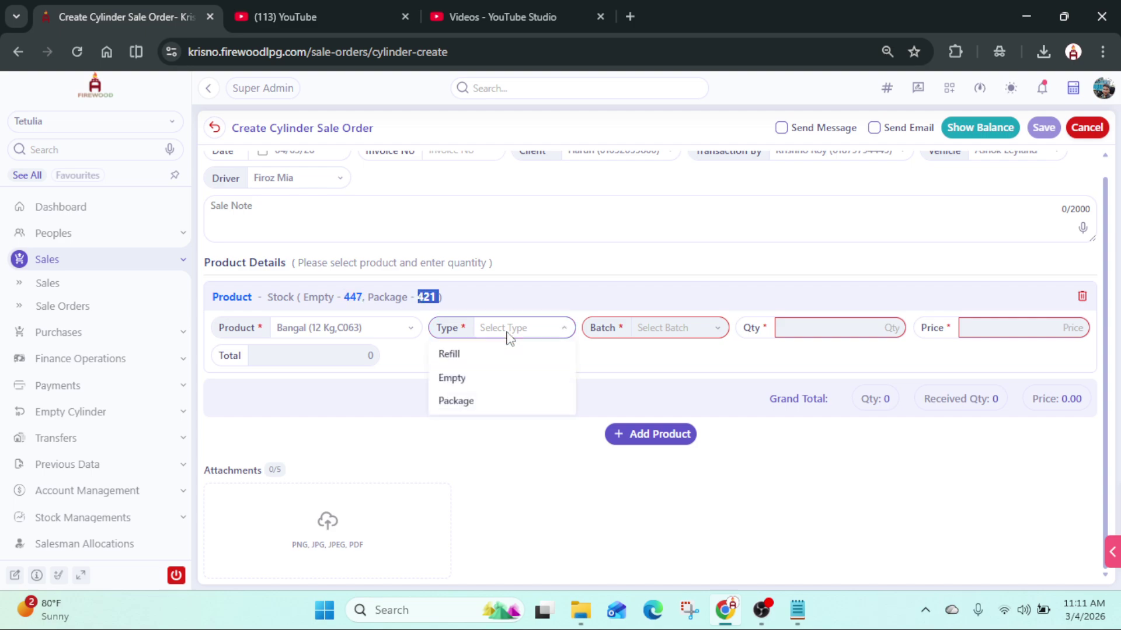
click(484, 363)
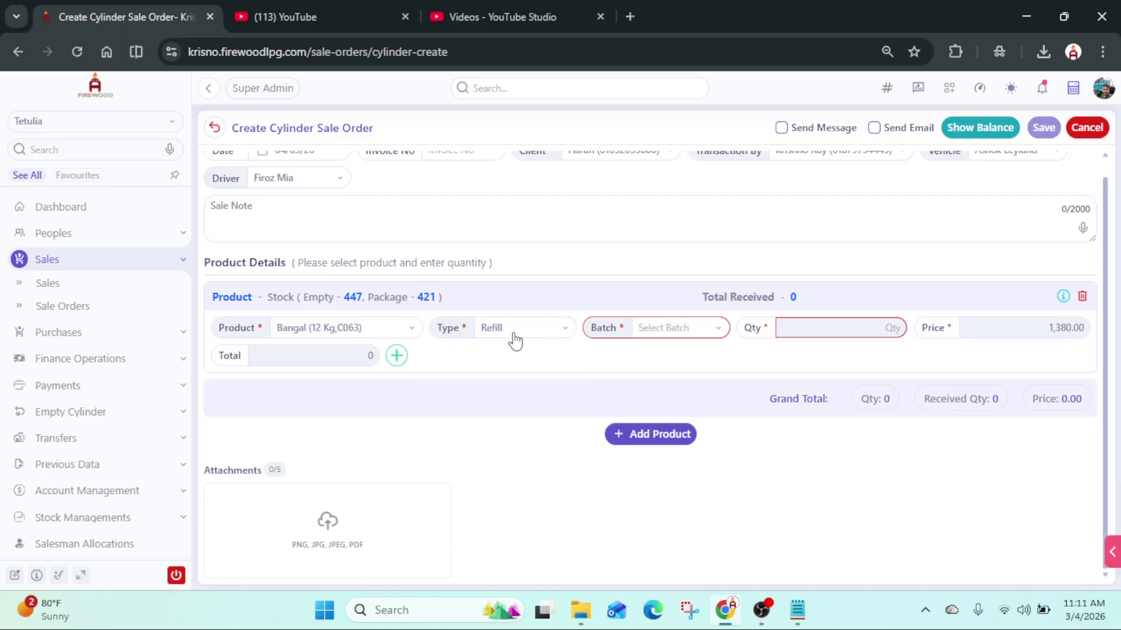
Step: Try the Empty type on the Bangal product line and switch it back to Refill
click(521, 337)
click(485, 380)
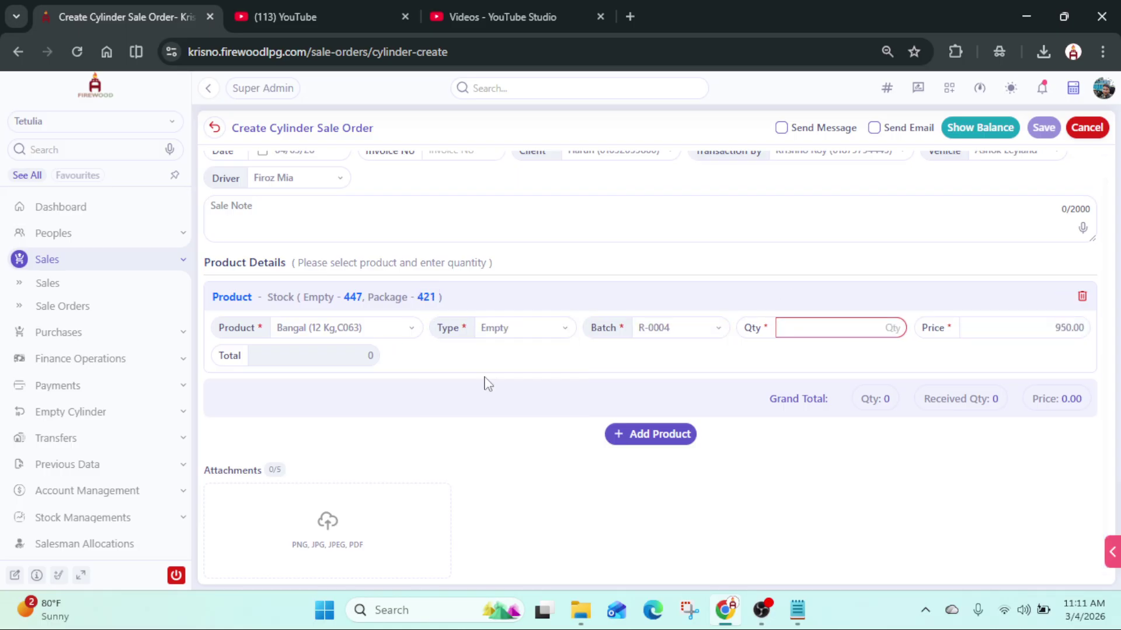
click(517, 335)
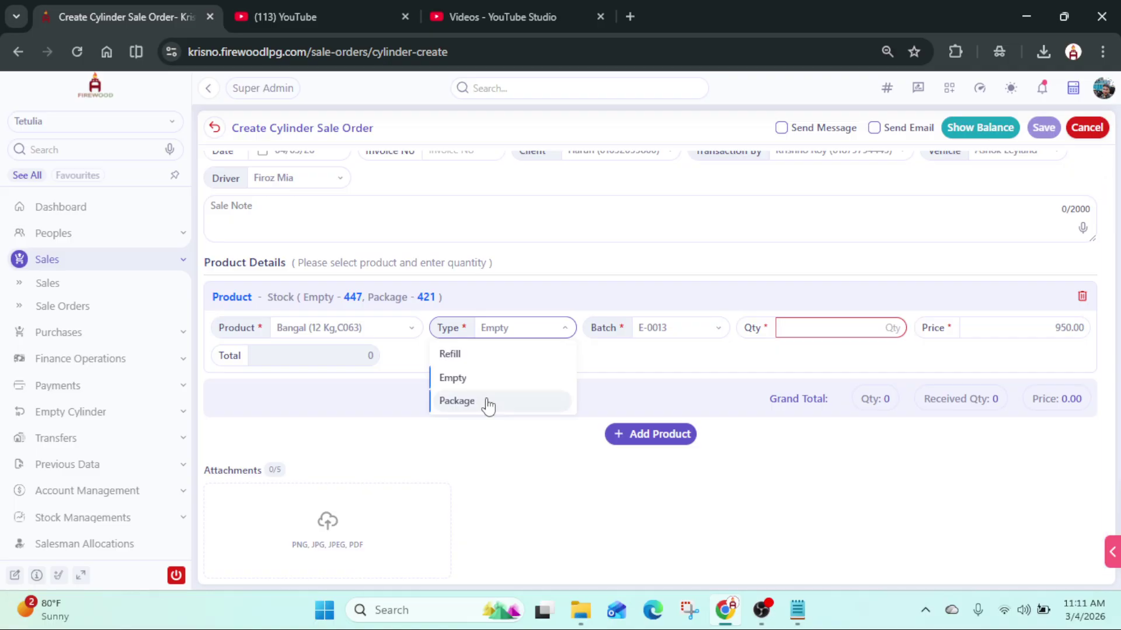
click(482, 358)
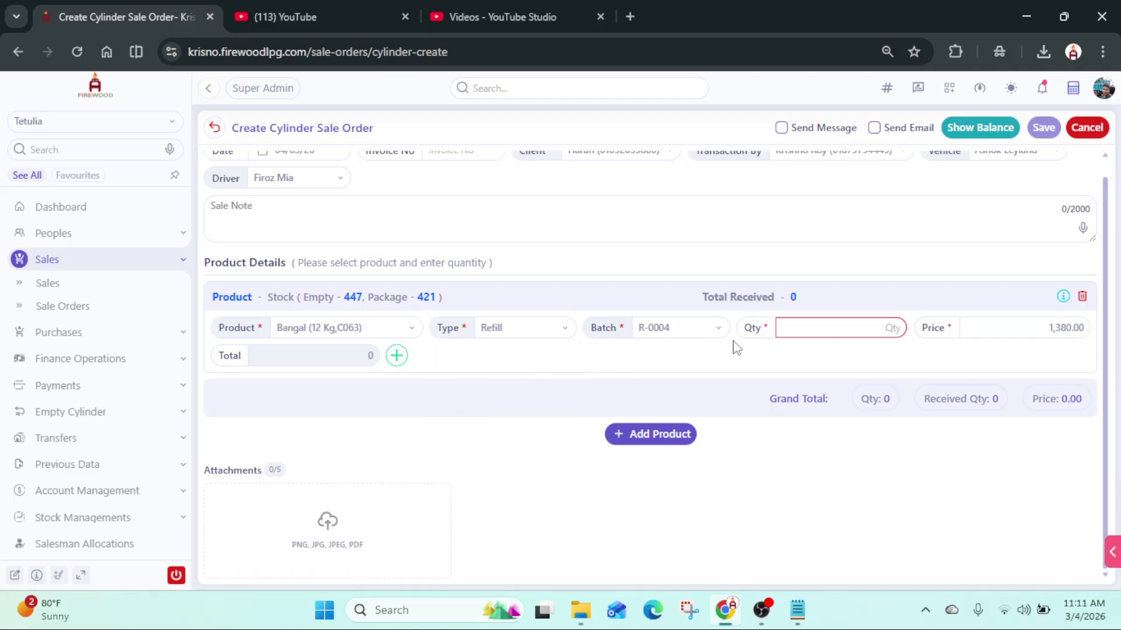
Step: Set batch R-0004 and quantity 20 on the Bangal refill line, review its price, and save the sale order
click(703, 334)
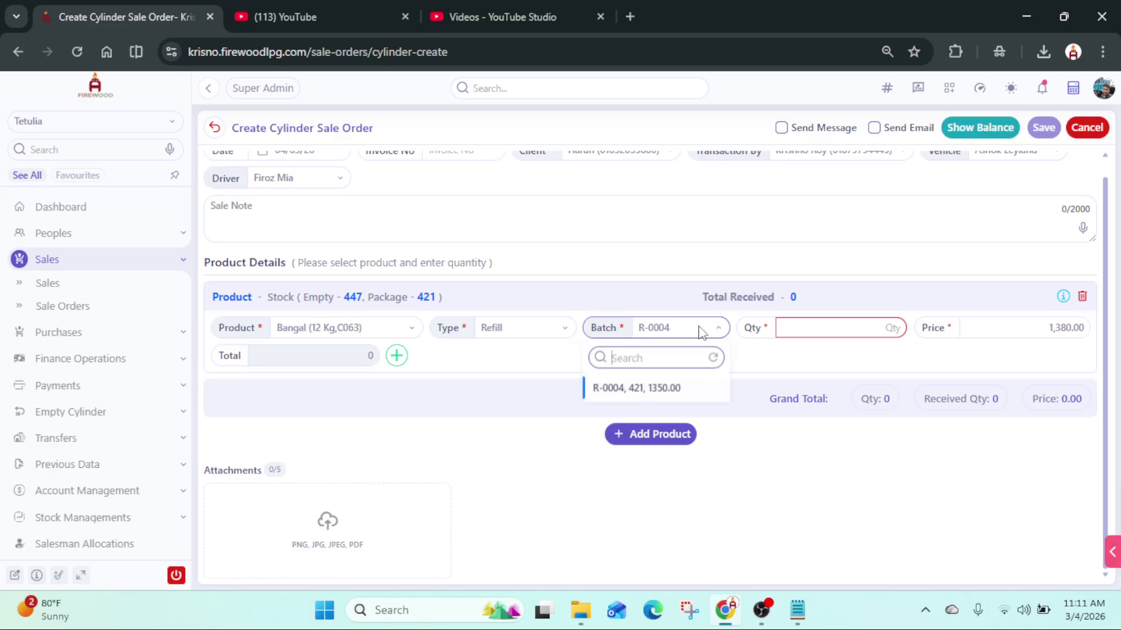
click(638, 394)
click(820, 332)
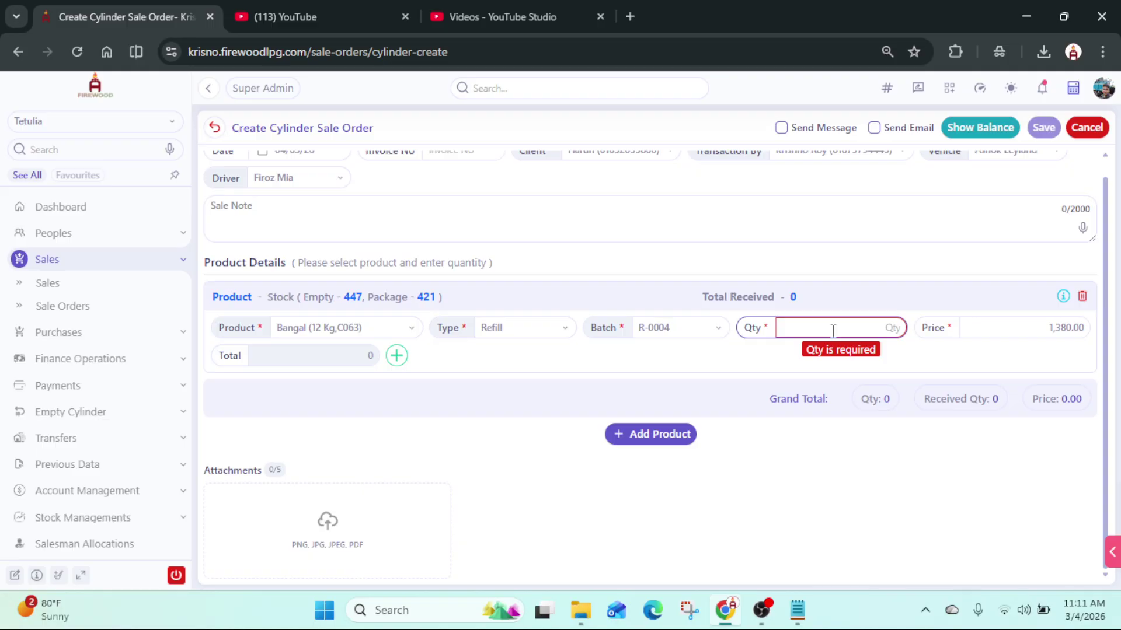
text(20)
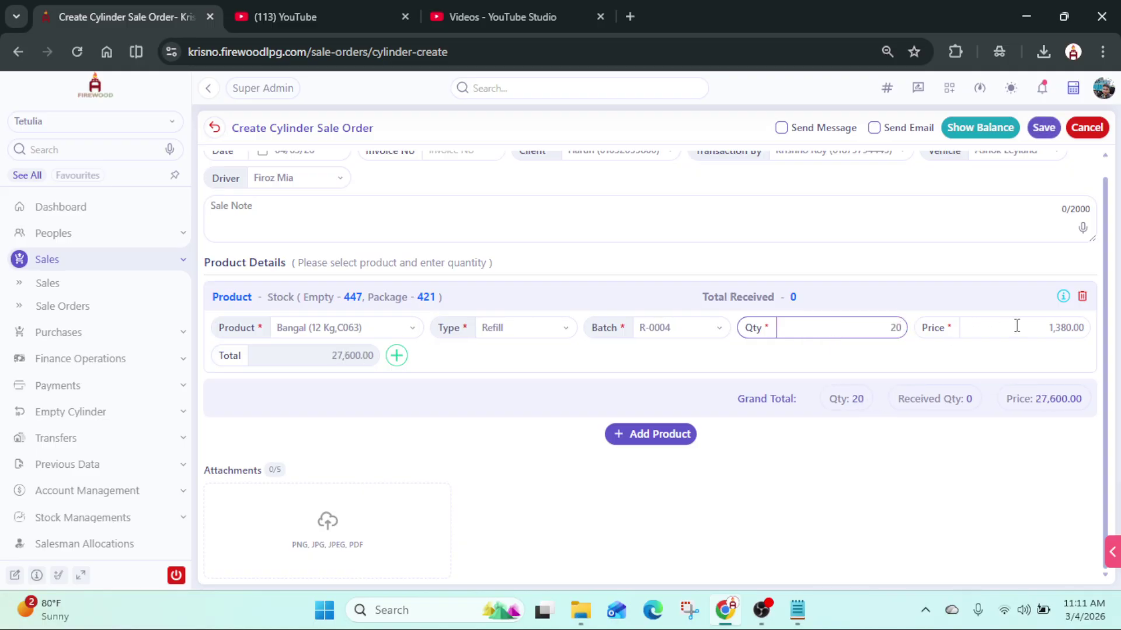
click(999, 330)
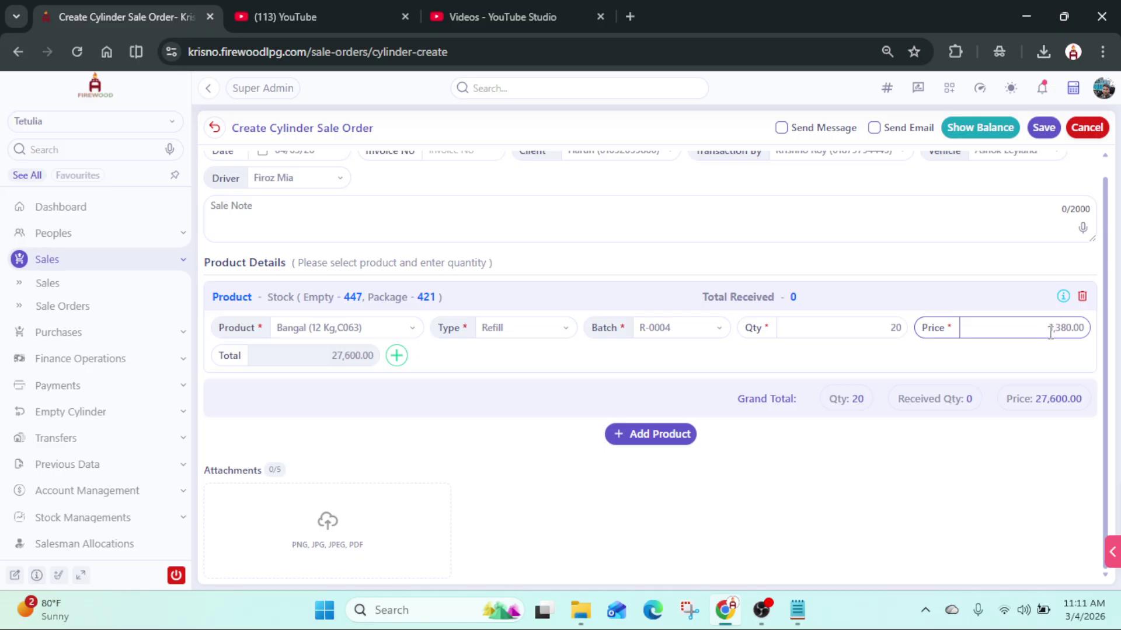
click(575, 358)
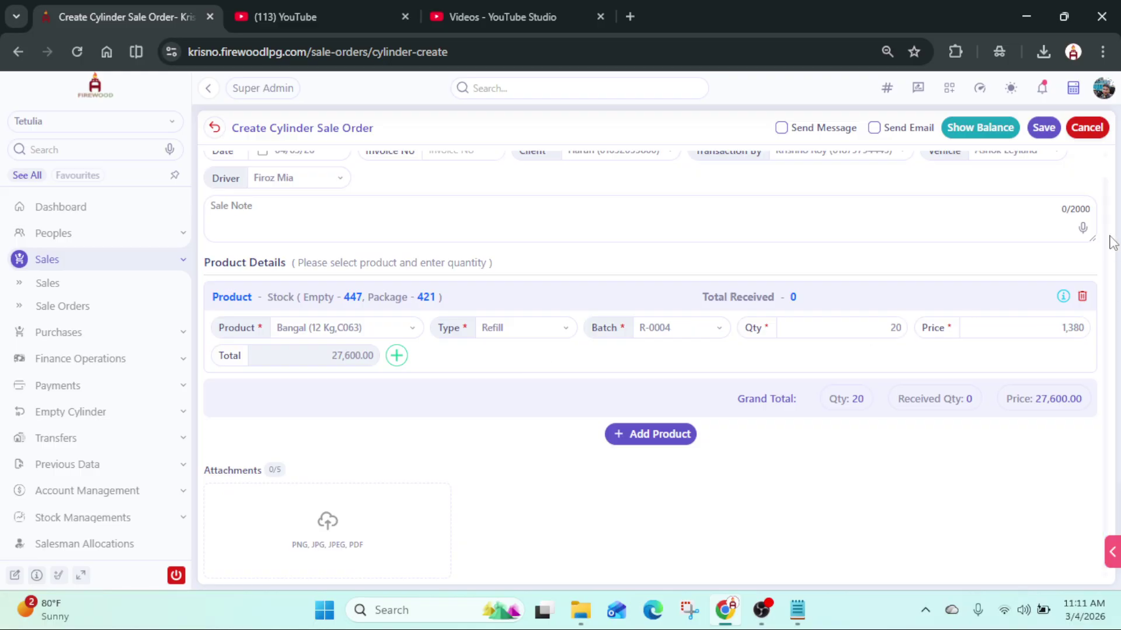
click(1044, 127)
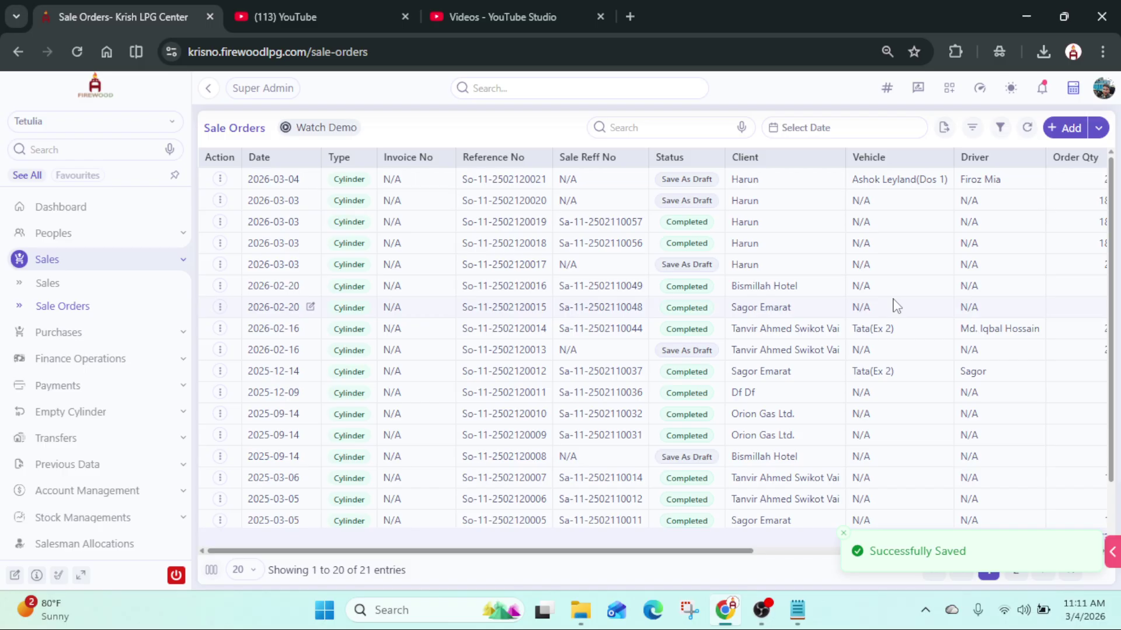
Step: Generate the invoice of the newly saved sale order, review its contents, and close it
click(220, 179)
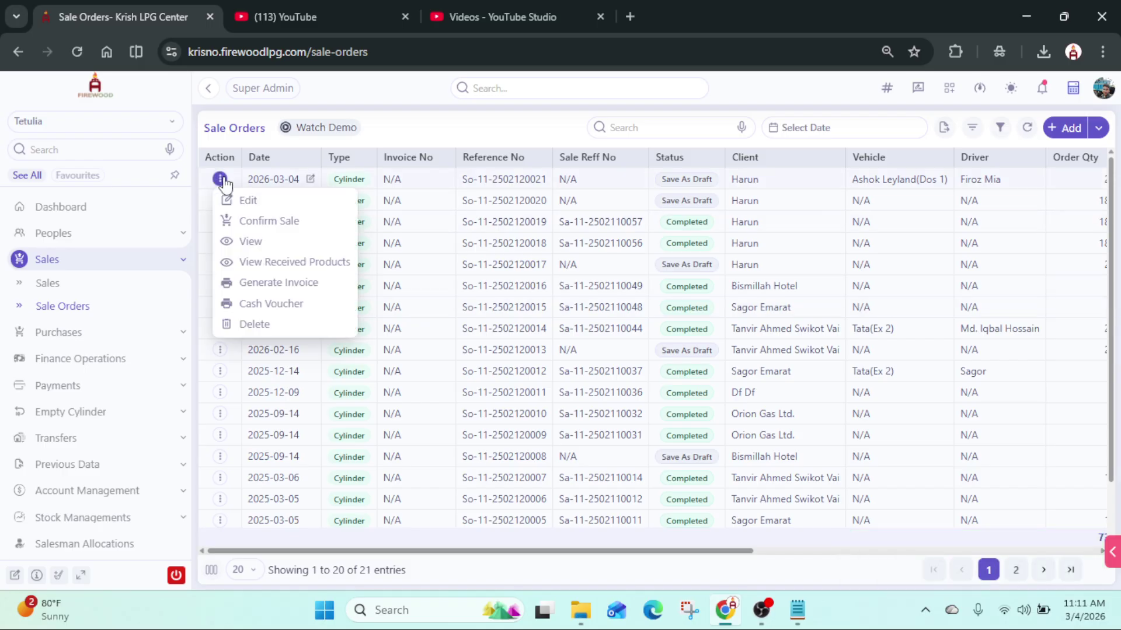
click(287, 283)
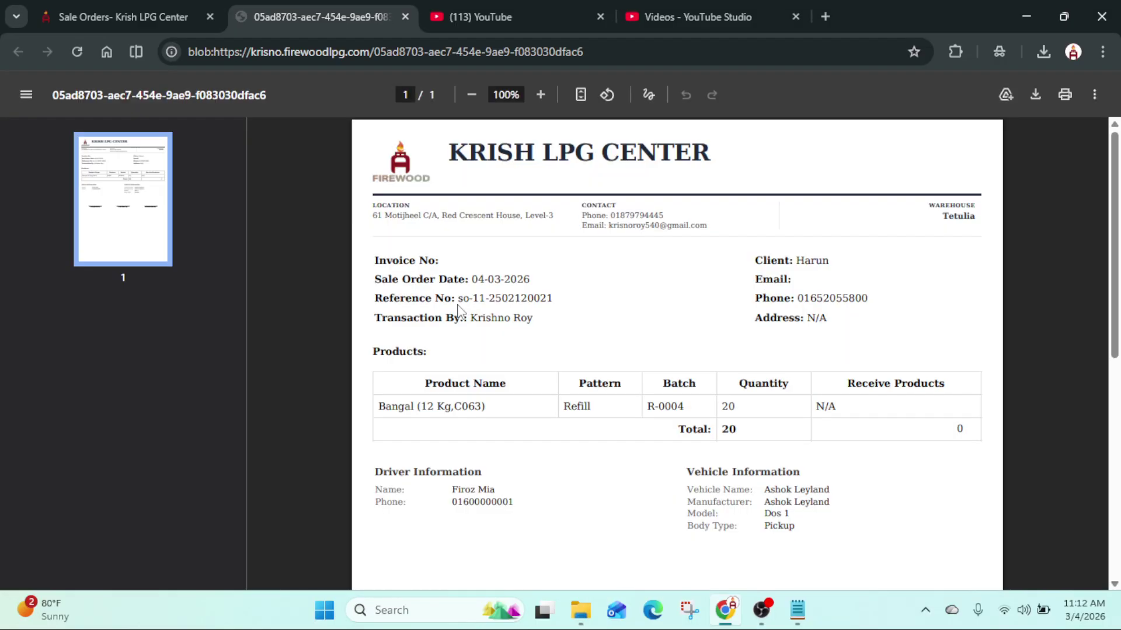
click(405, 16)
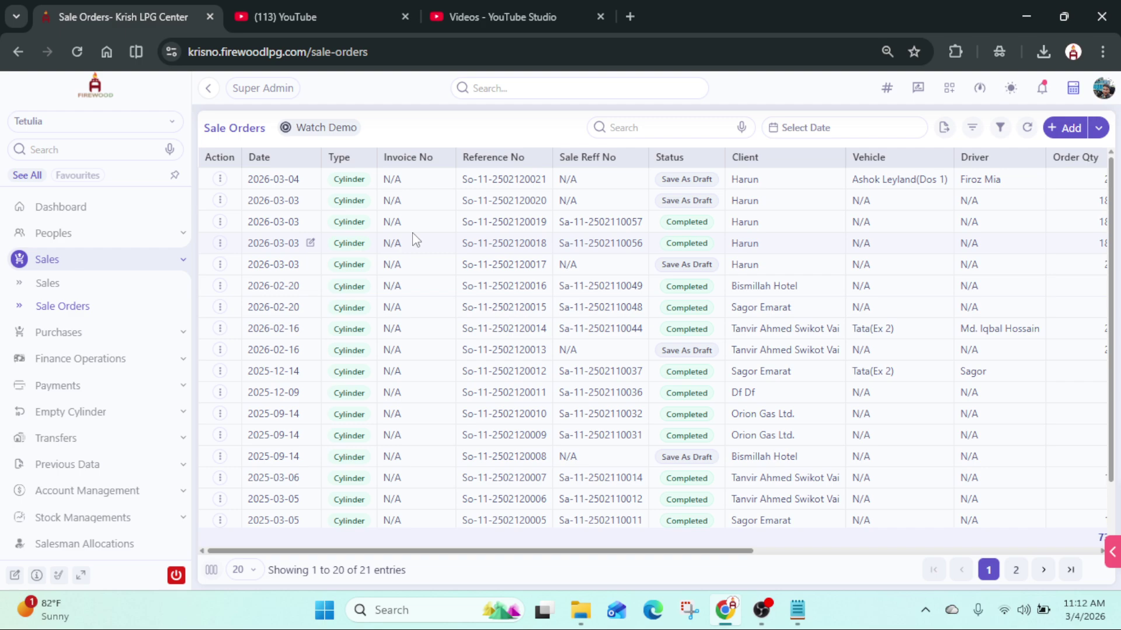
Step: Open the new draft sale order for sale confirmation and check the refill line's quantity
click(221, 181)
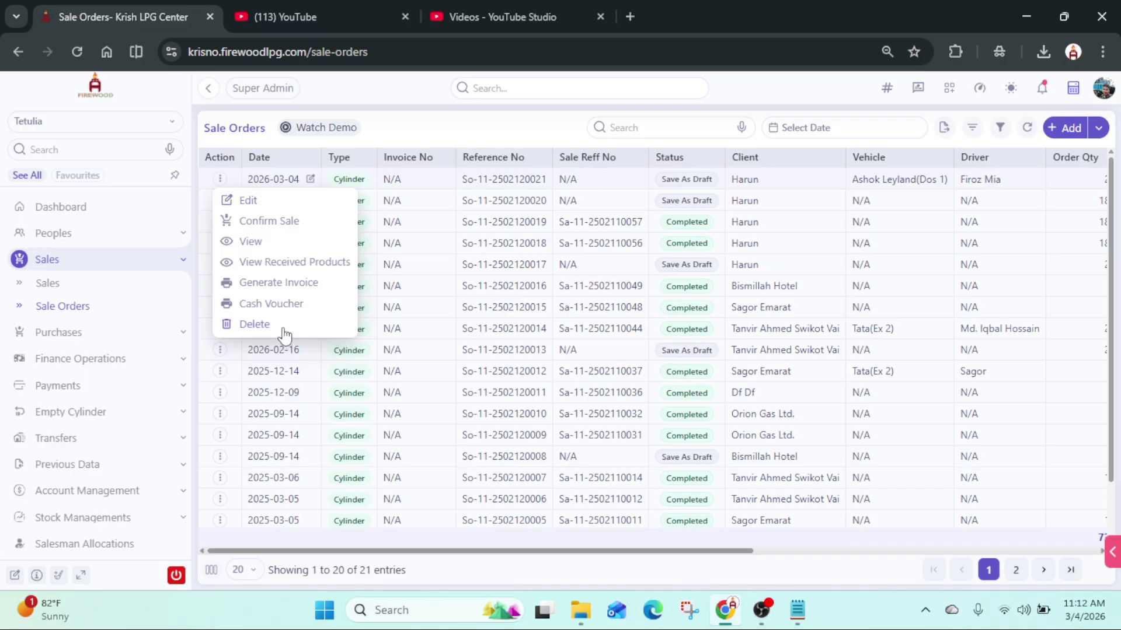
click(277, 224)
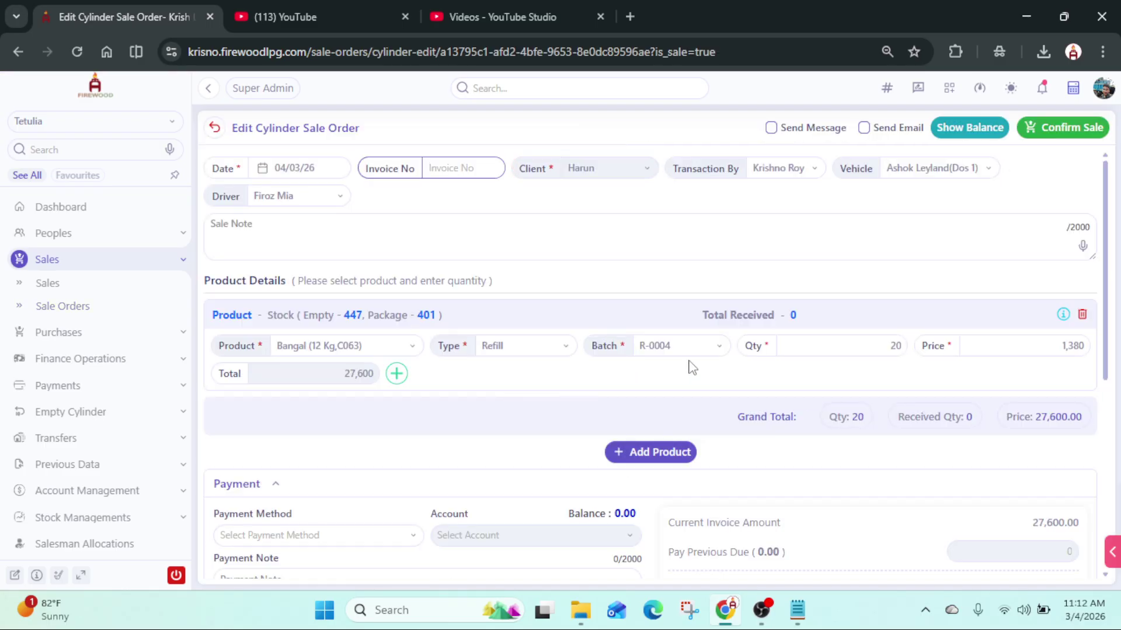
click(867, 347)
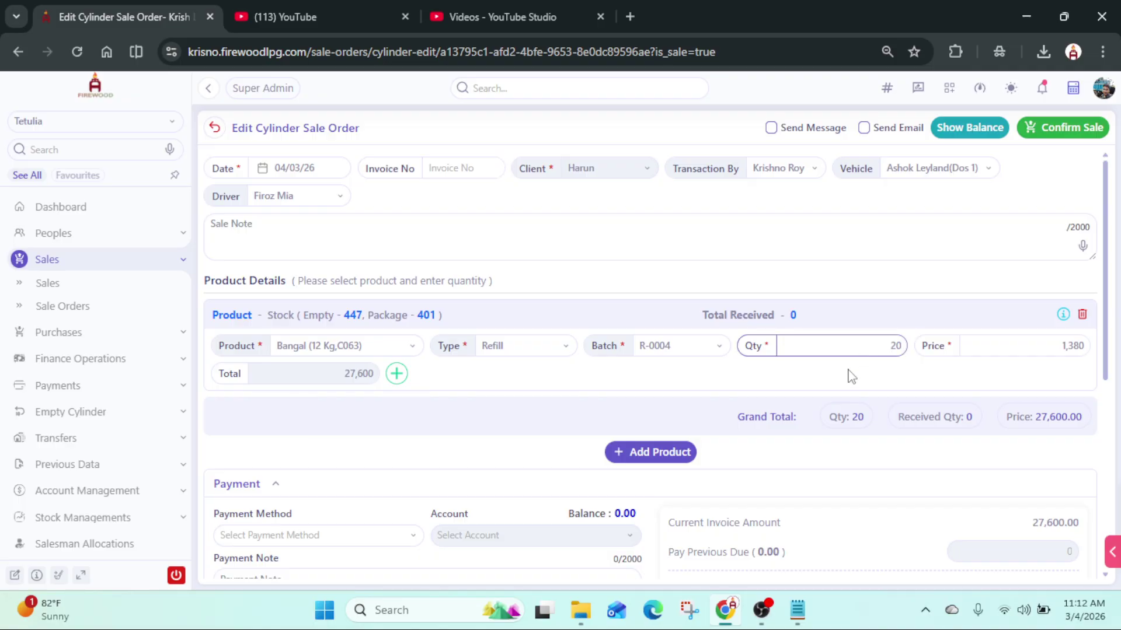
click(841, 387)
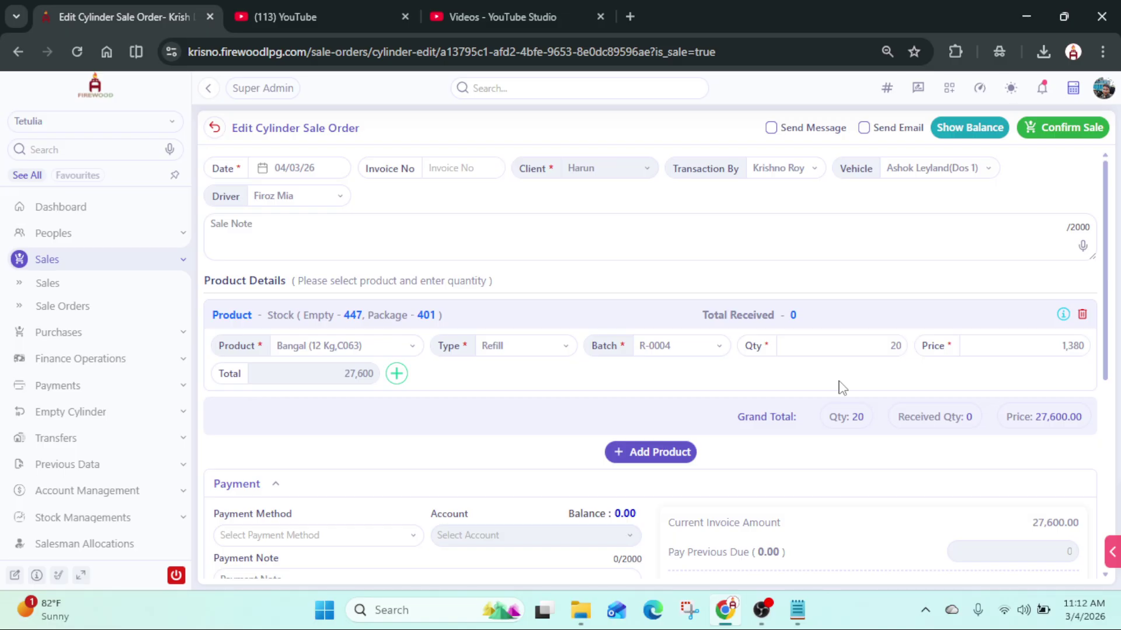
click(839, 344)
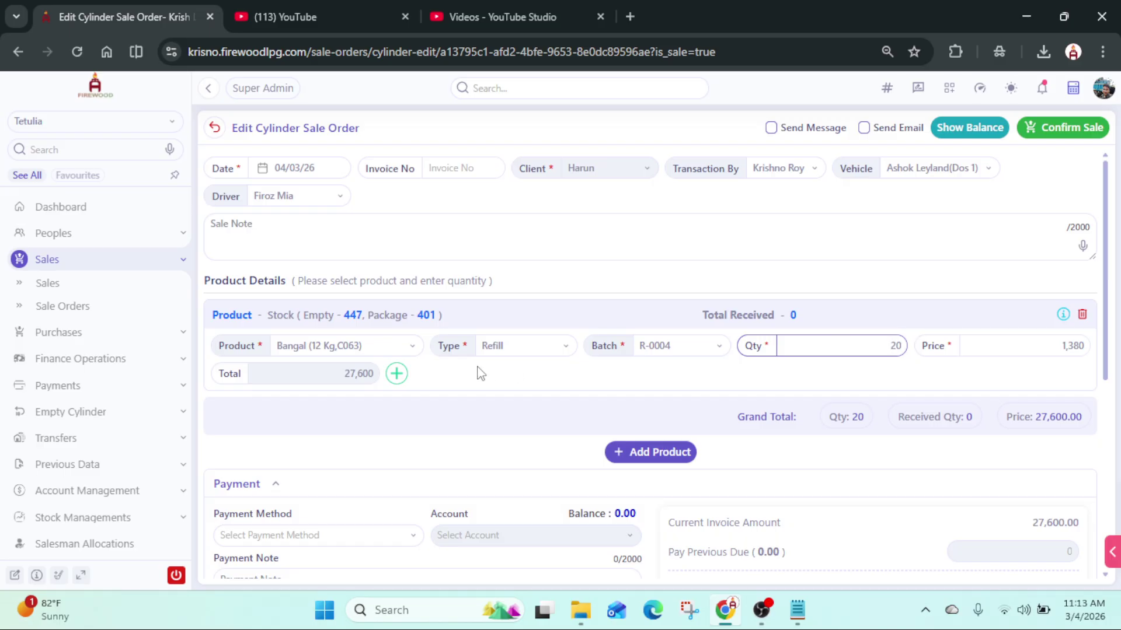
Step: Add an Empty Receive sub-product of Bangal (12 Kg,C063) under the refill line with a received quantity of 10
click(397, 377)
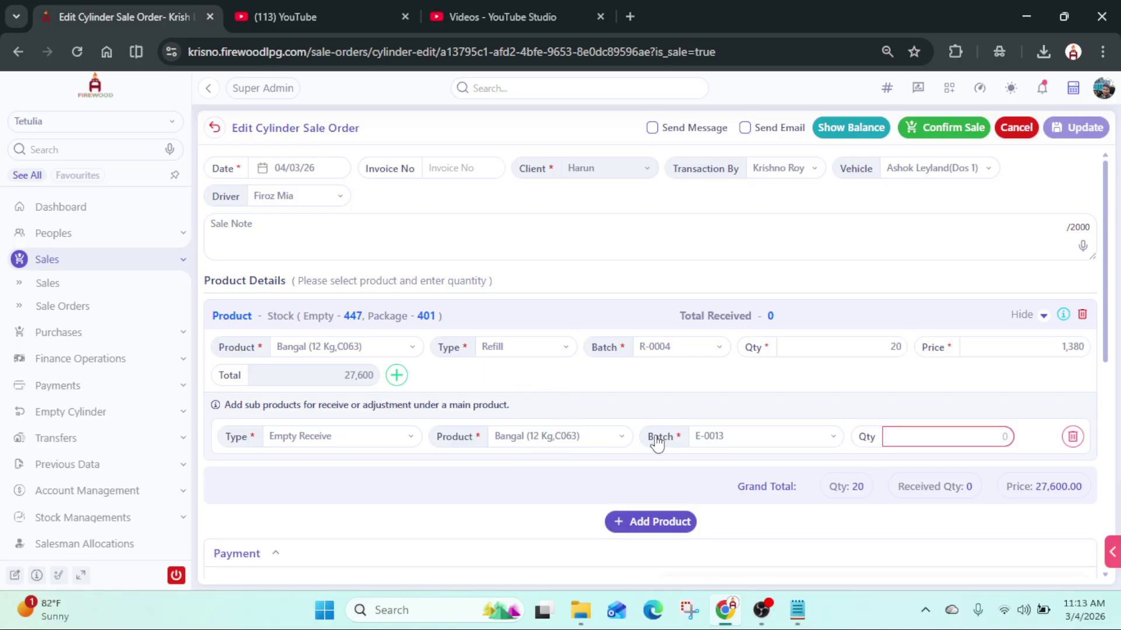
click(946, 437)
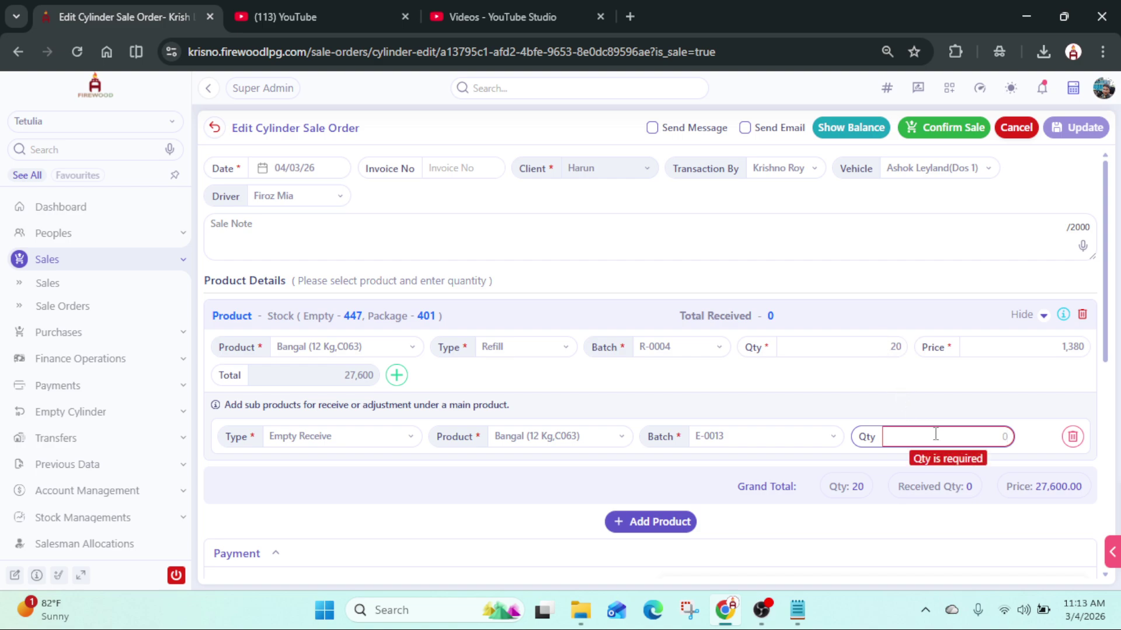
text(20)
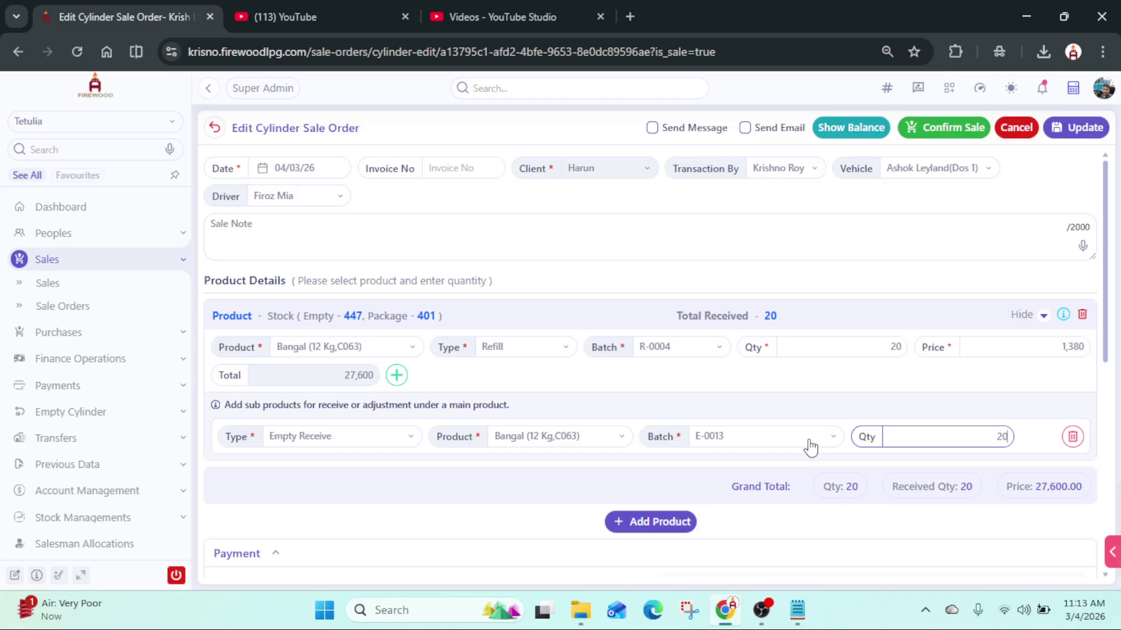
key(BackSpace)
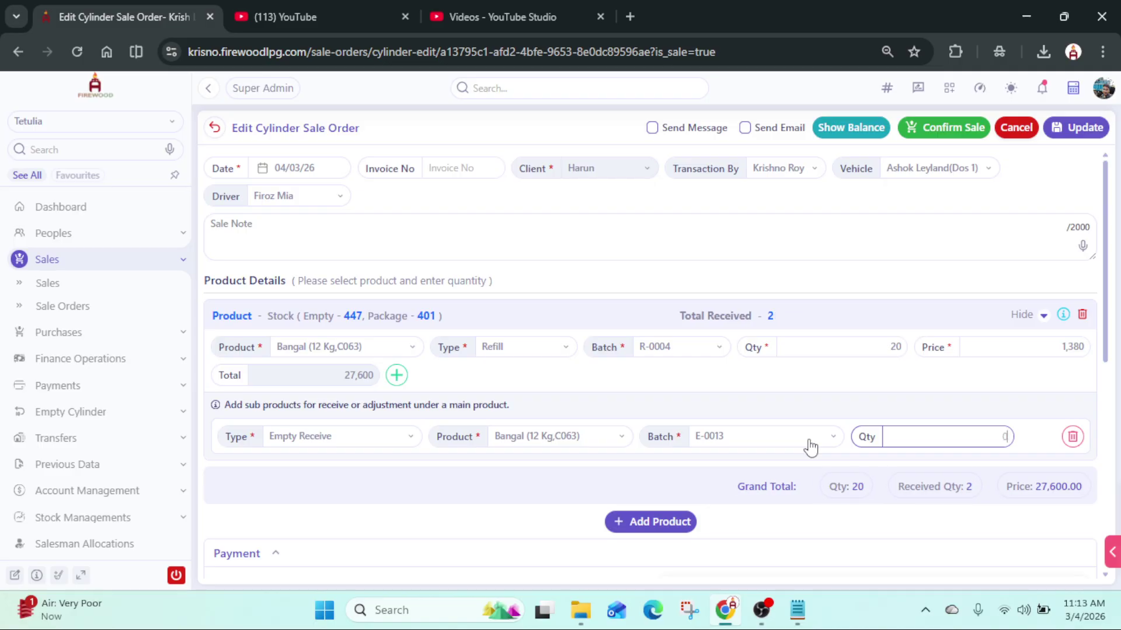
text(10)
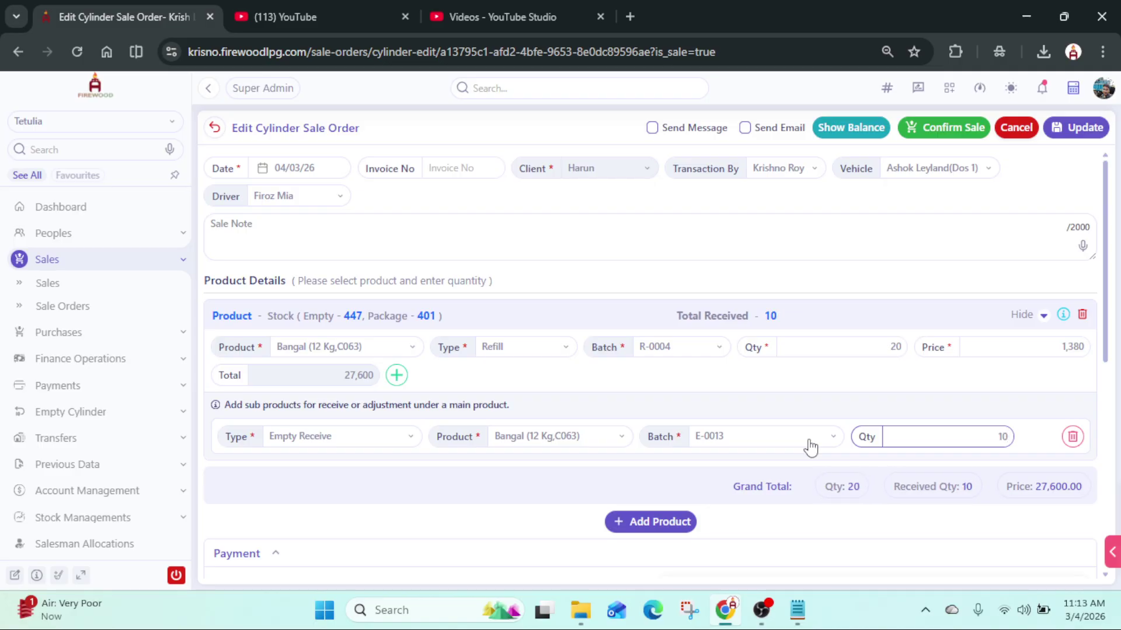
click(669, 416)
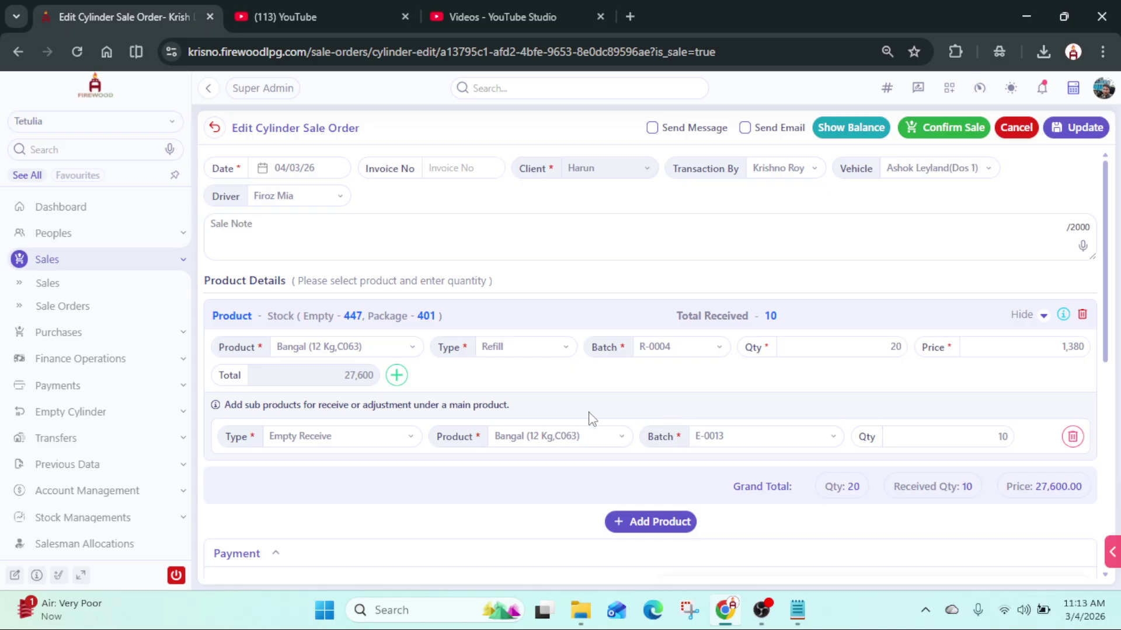
Step: Add a second Empty Receive sub-product, Jamuna (12,C006), under the Bangal refill line with quantity 10
click(397, 377)
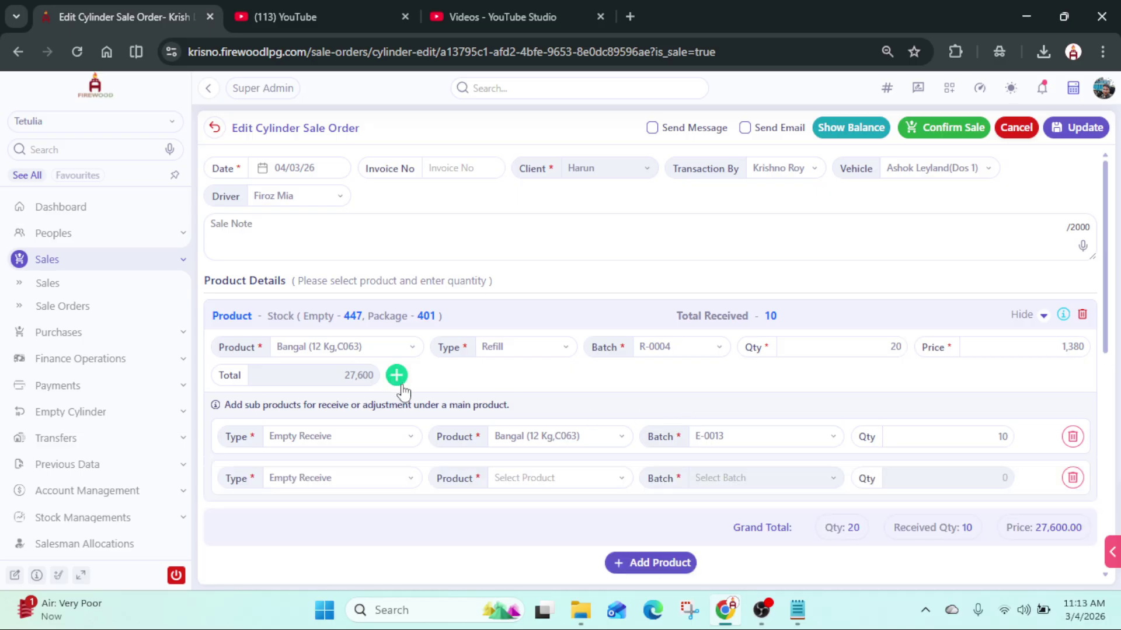
click(573, 485)
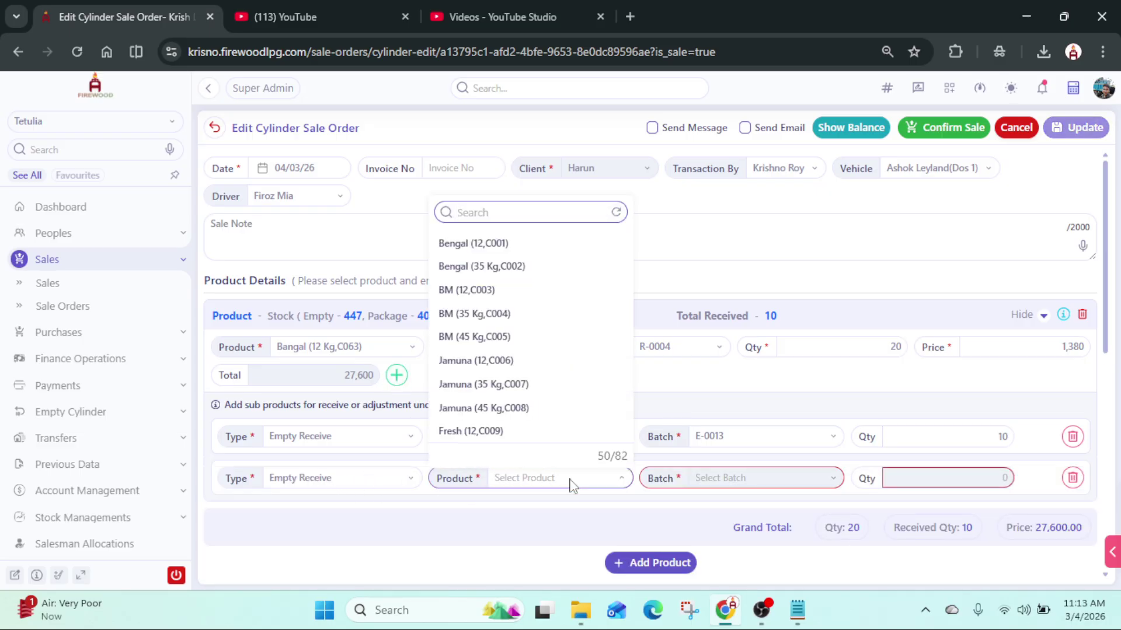
click(500, 360)
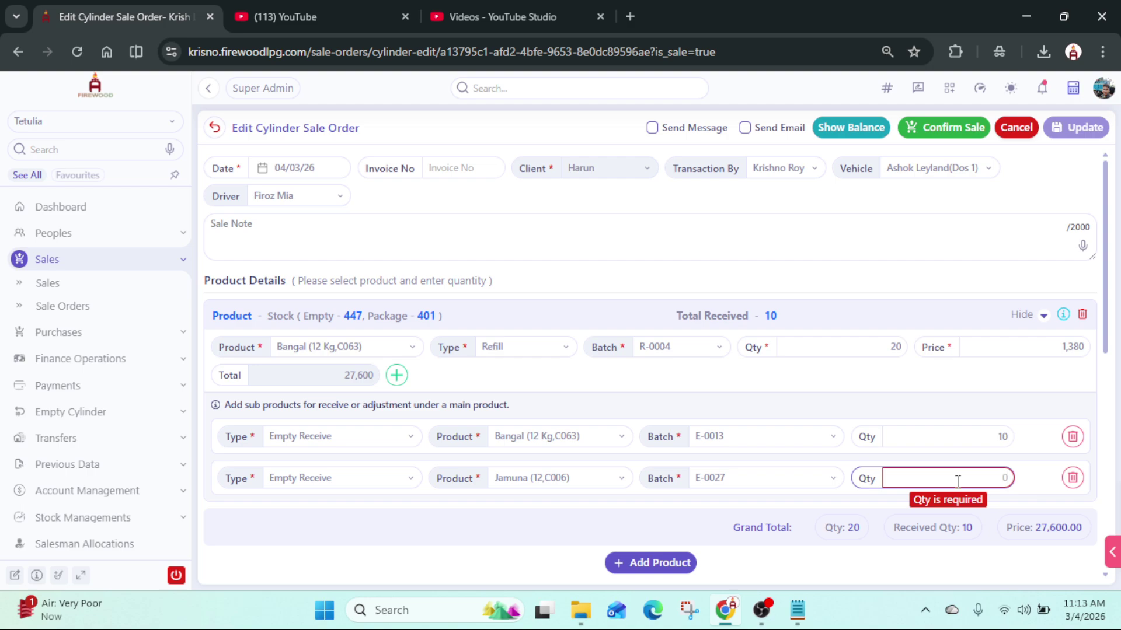
text(10)
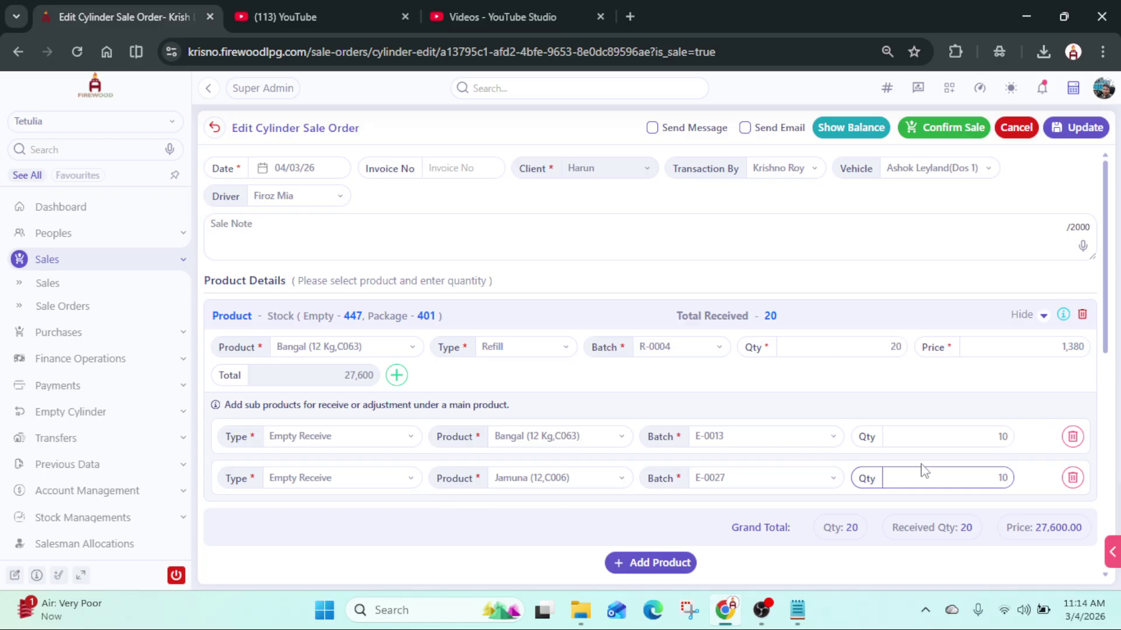
Step: Add BM (12,C003) to the order as a separate product line of type Empty with quantity 2
scroll(923, 469, down, 1)
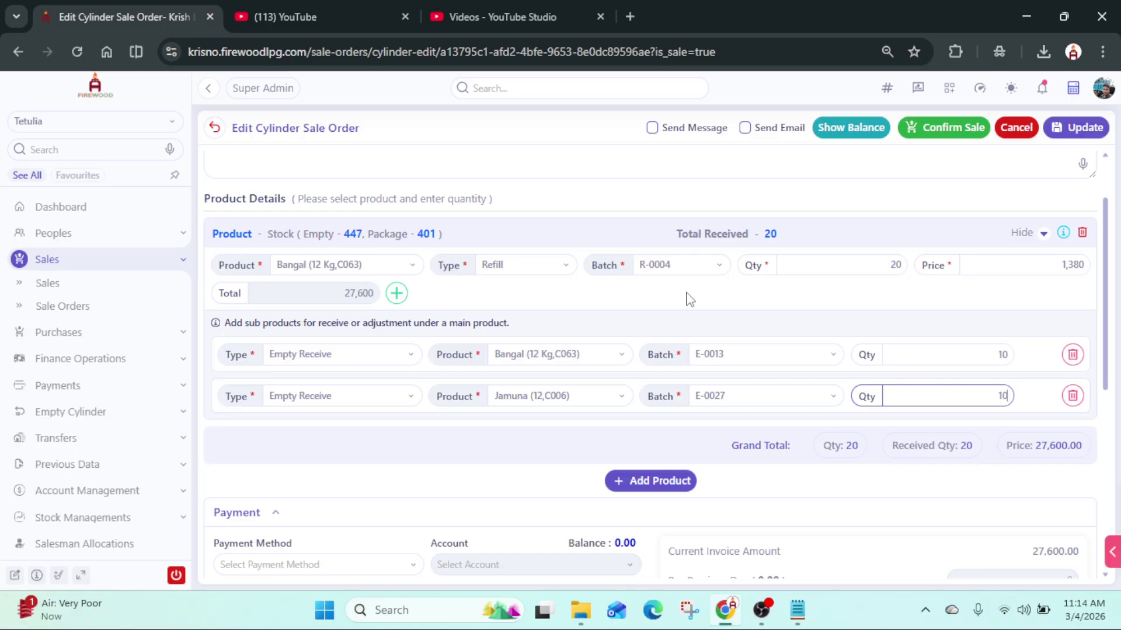
scroll(689, 300, down, 1)
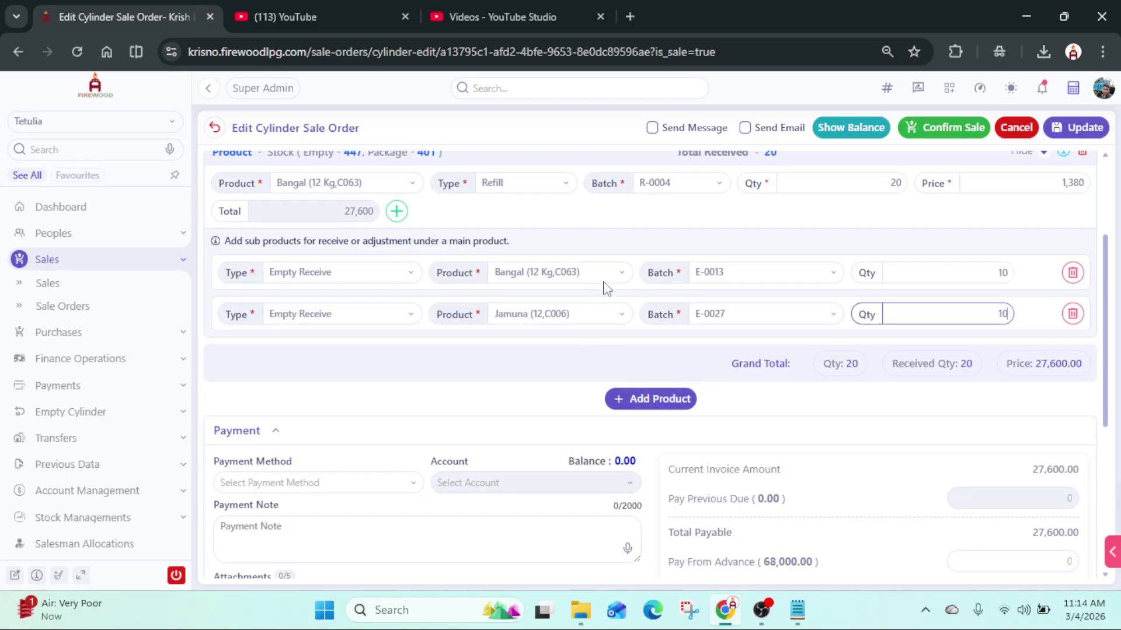
click(660, 405)
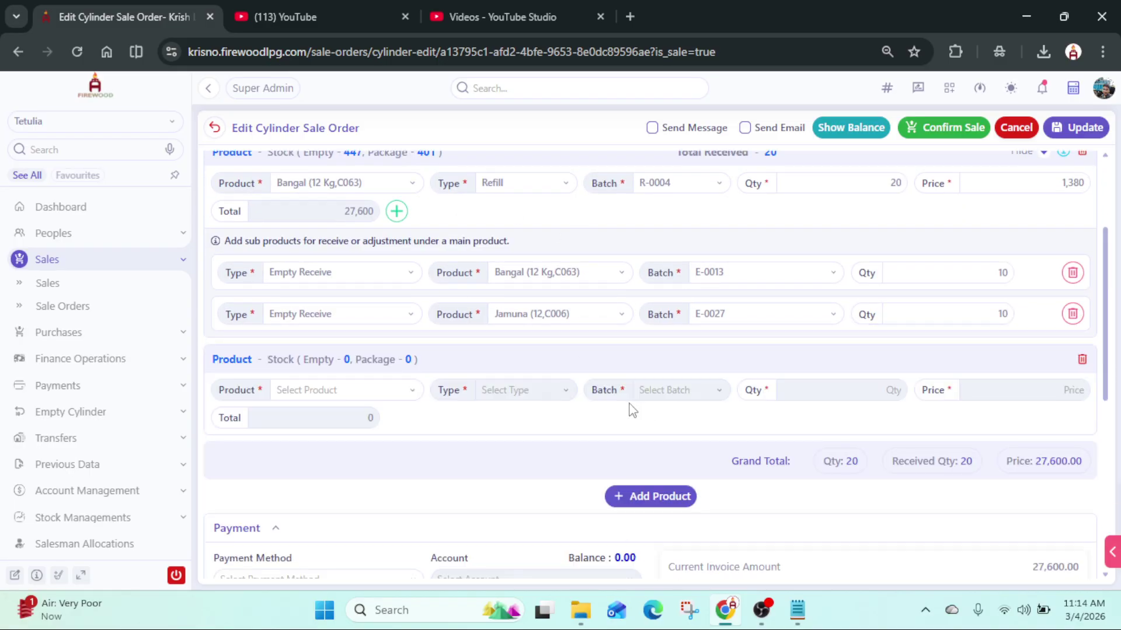
click(387, 394)
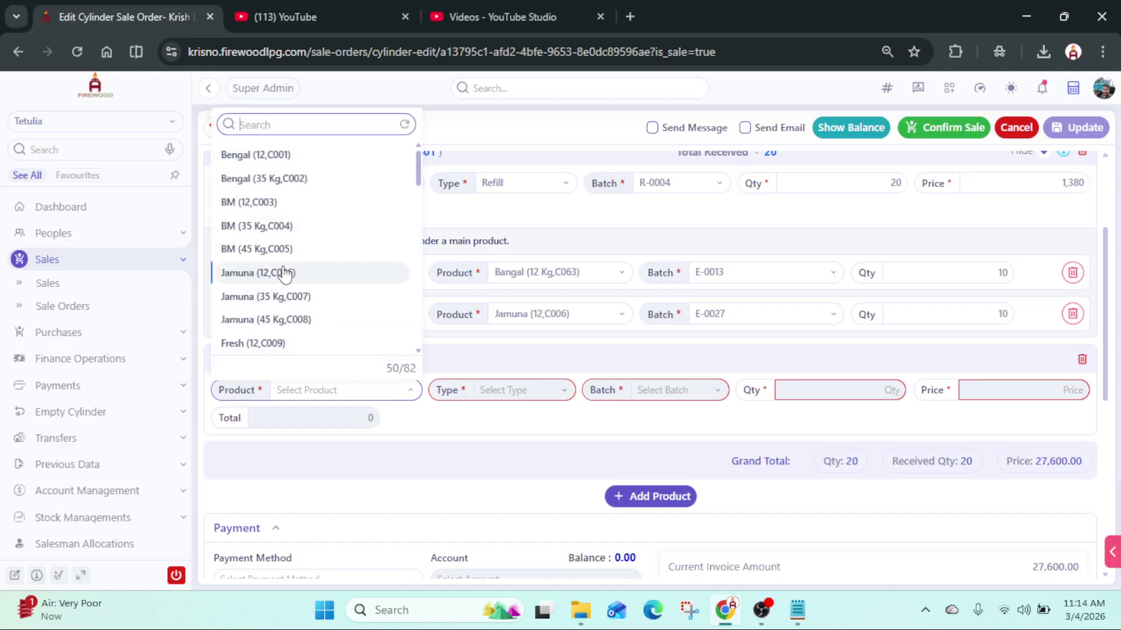
click(280, 205)
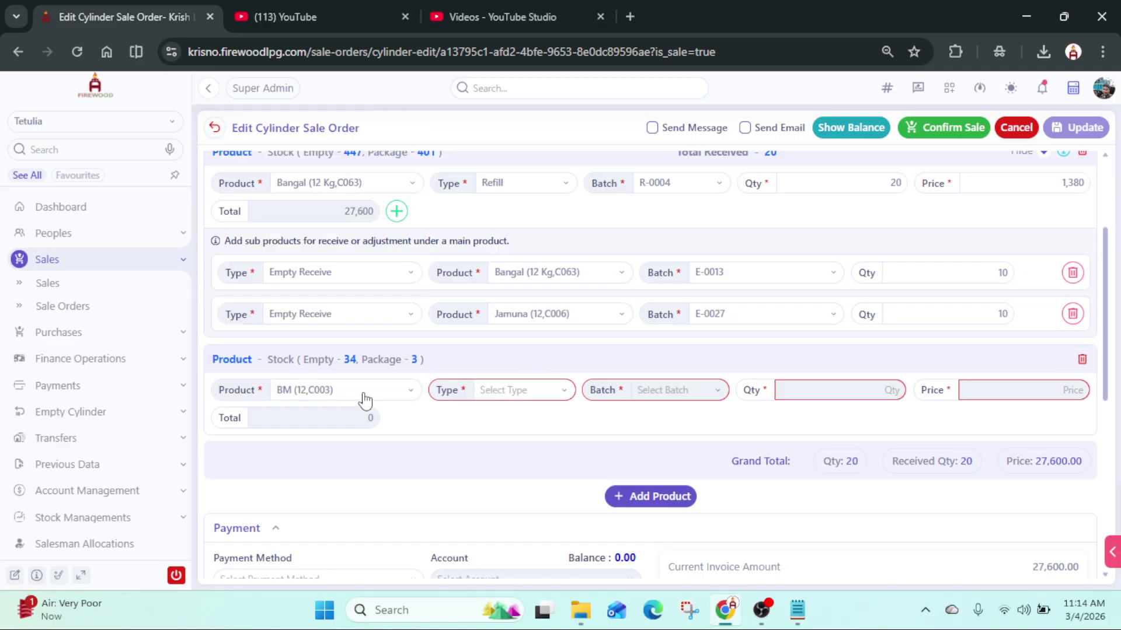
click(526, 394)
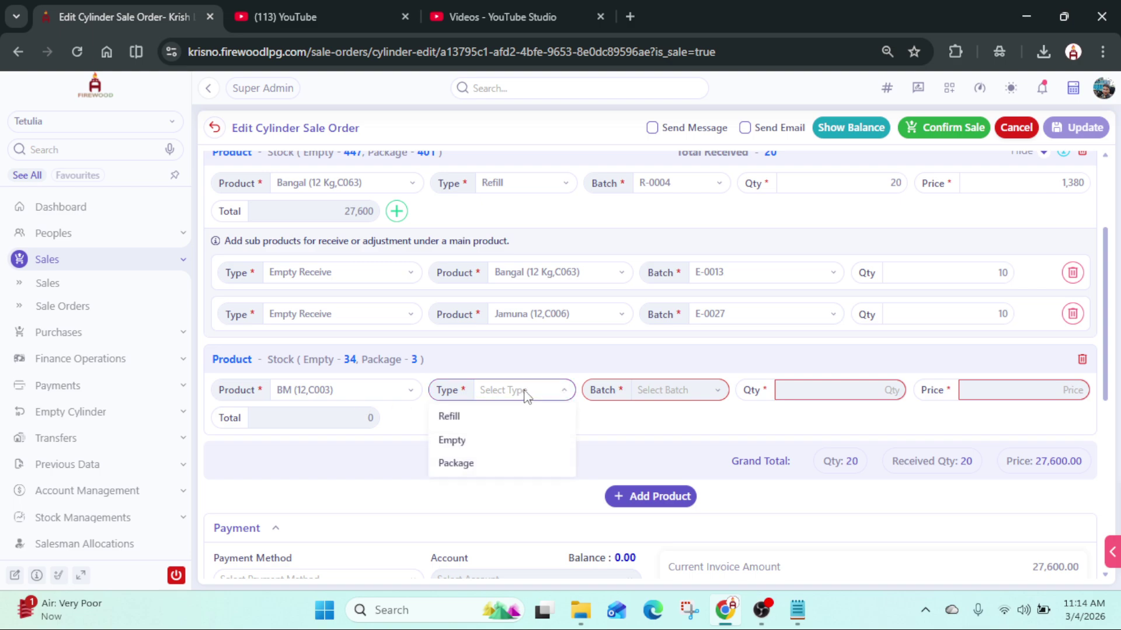
click(501, 441)
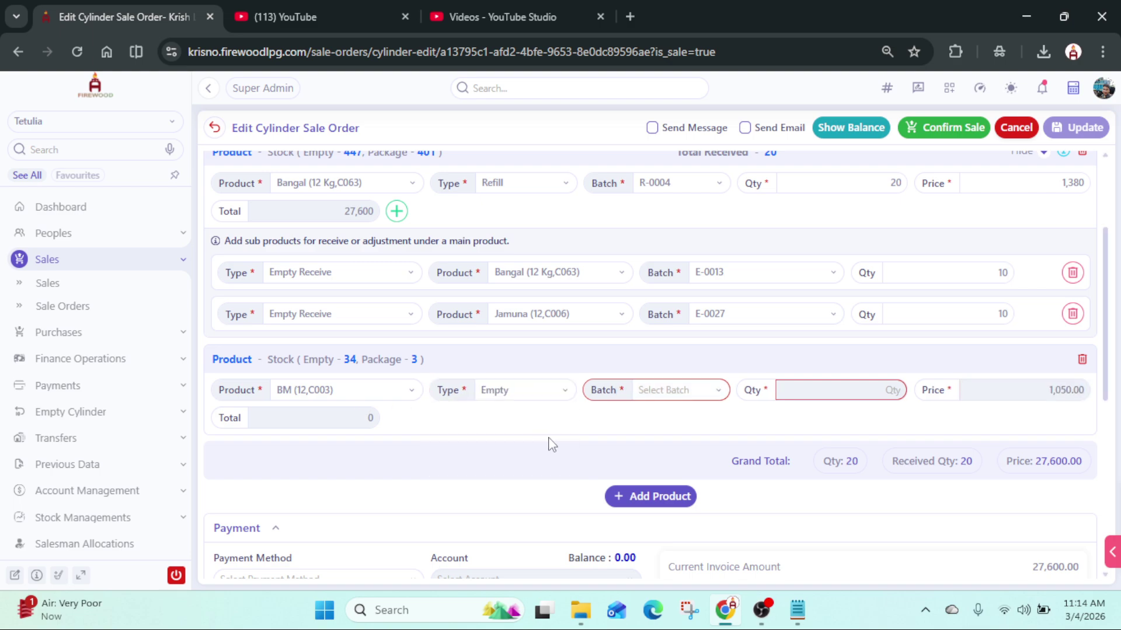
click(789, 389)
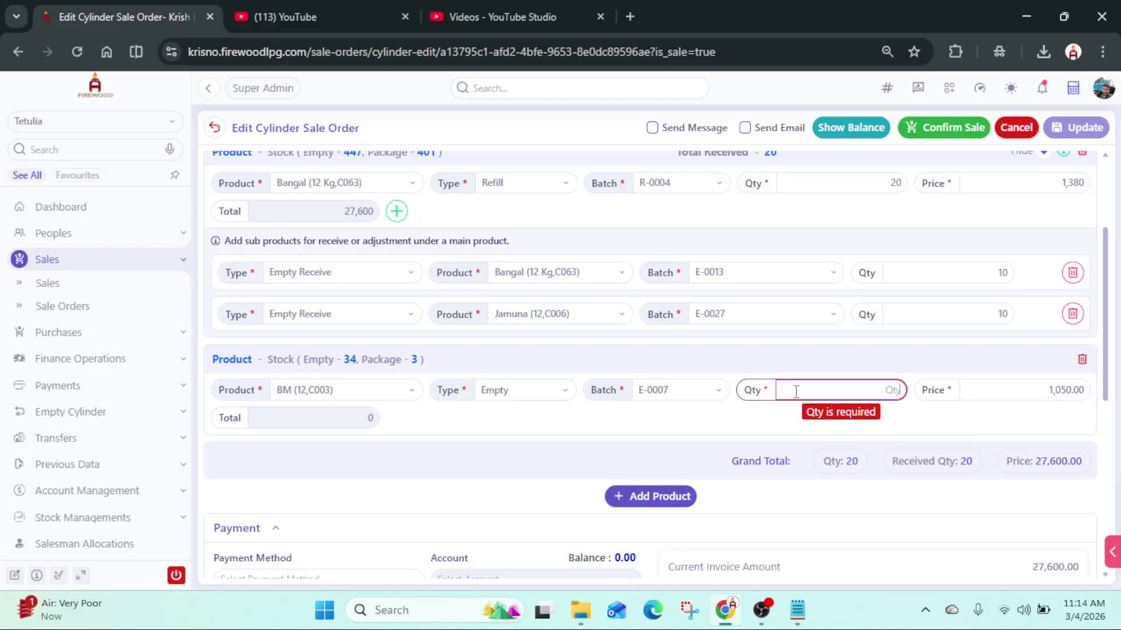
text(2)
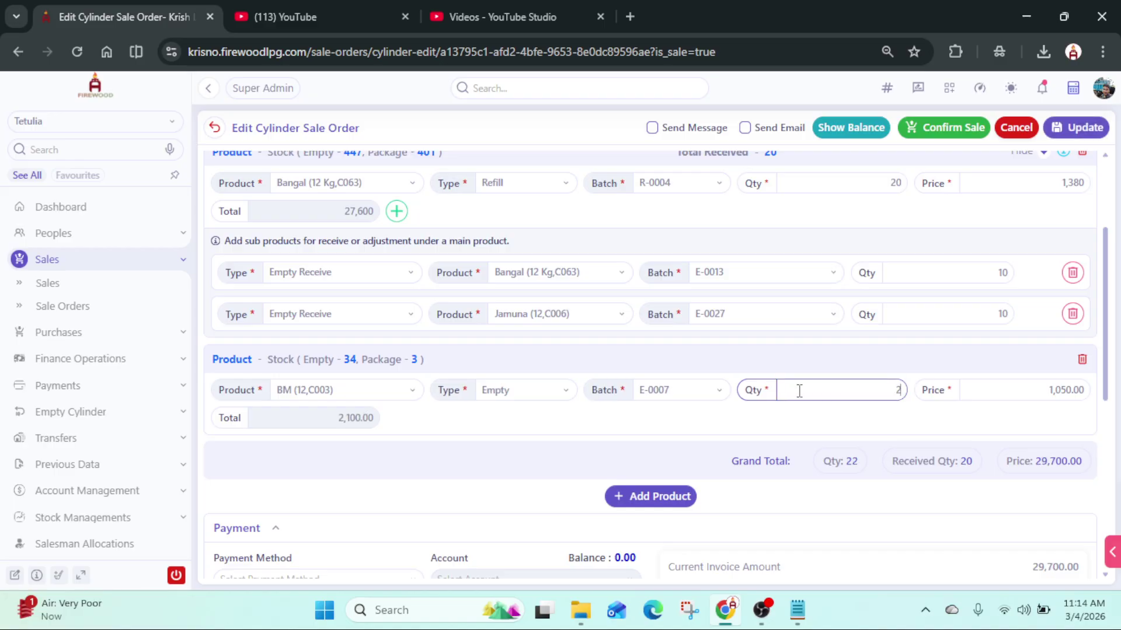
click(809, 434)
Step: Review the product lines, and set the payment method to Cash with the main Cash account
scroll(762, 409, down, 1)
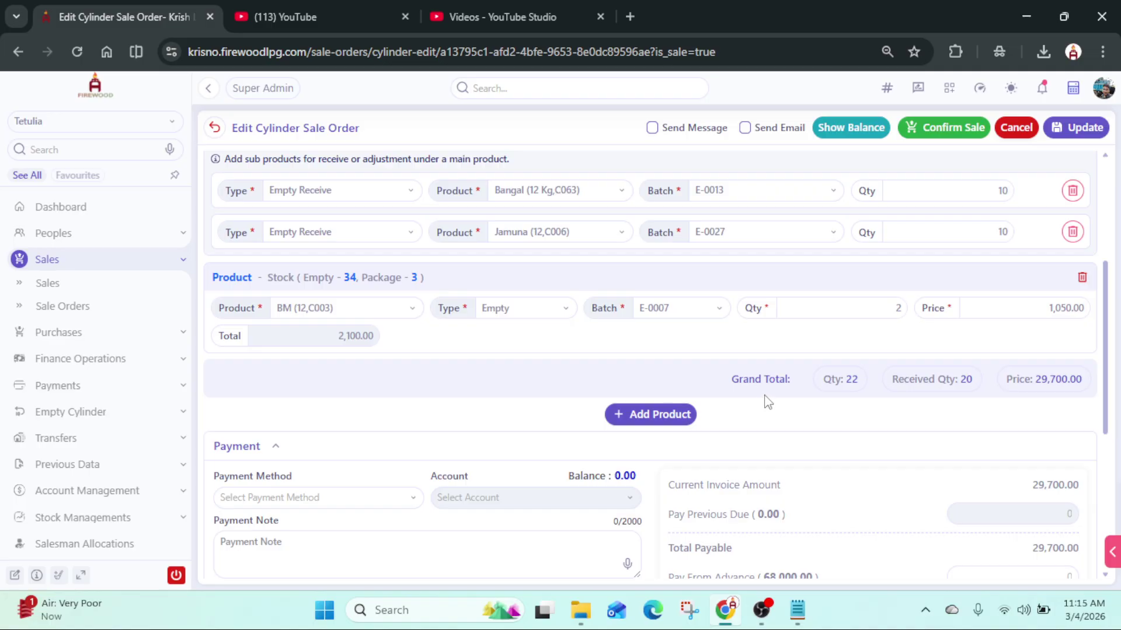
scroll(786, 363, down, 2)
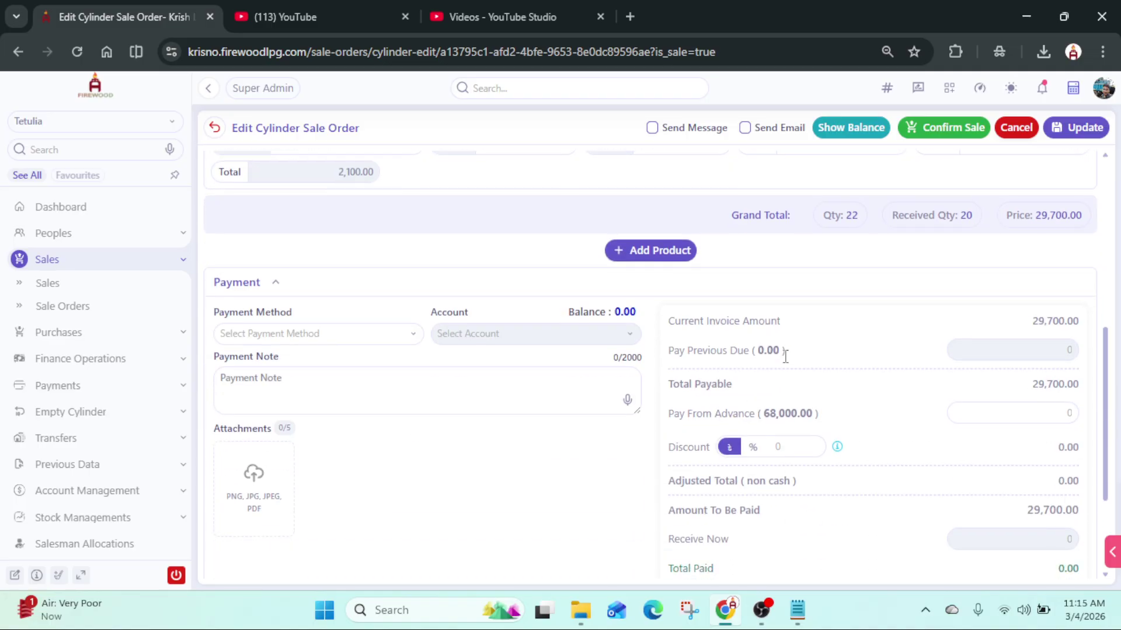
scroll(788, 256, up, 1)
scroll(789, 254, up, 2)
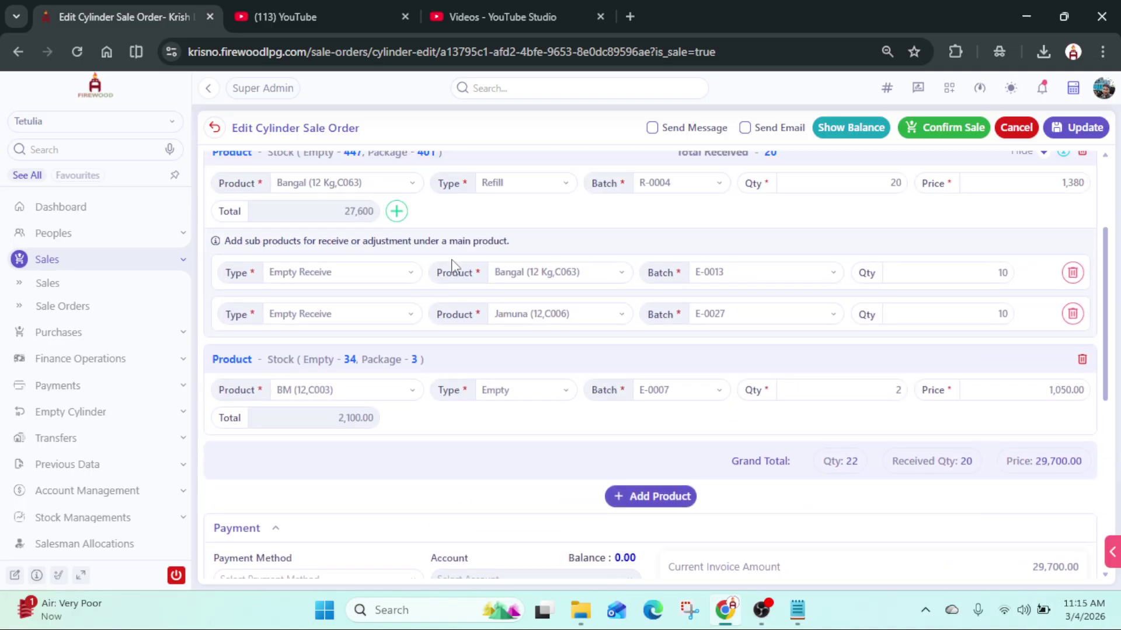
scroll(309, 190, up, 1)
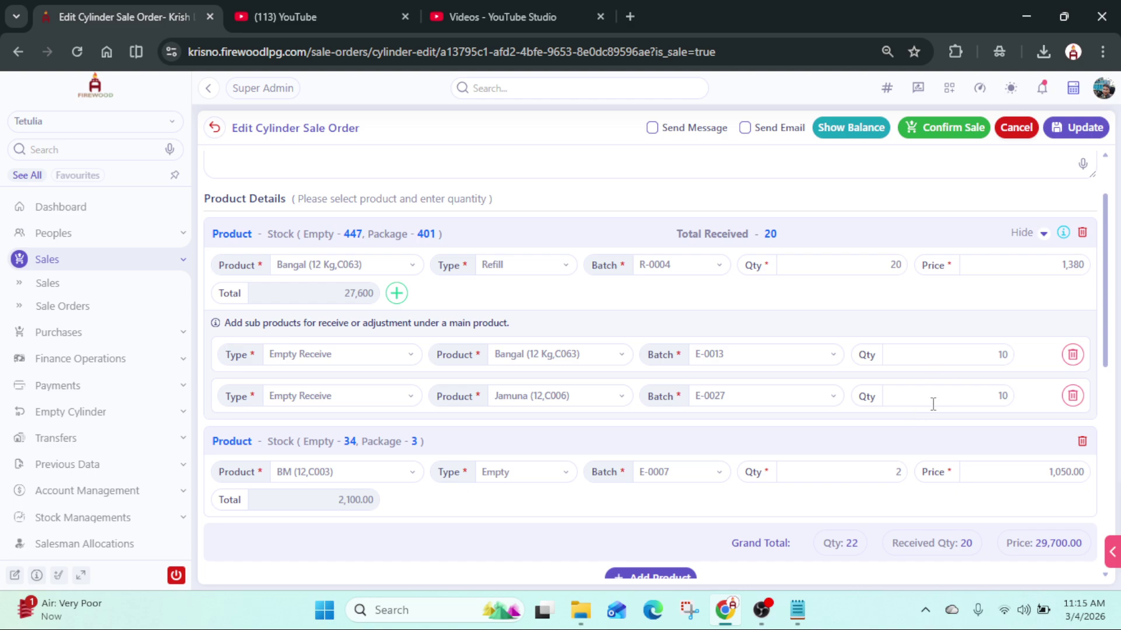
scroll(933, 404, down, 7)
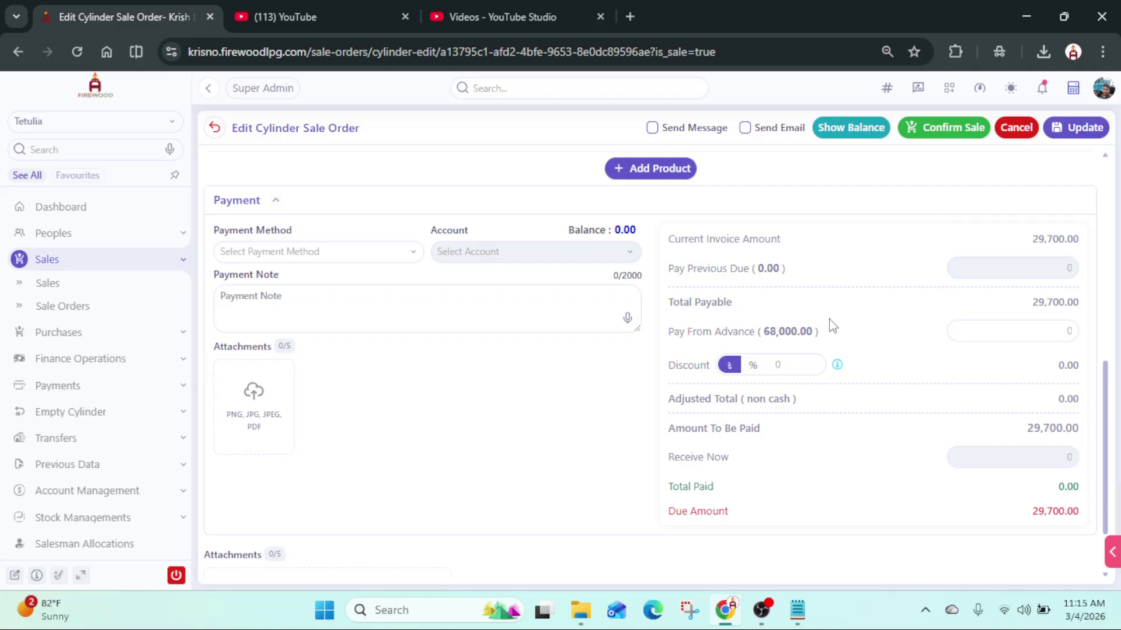
click(370, 255)
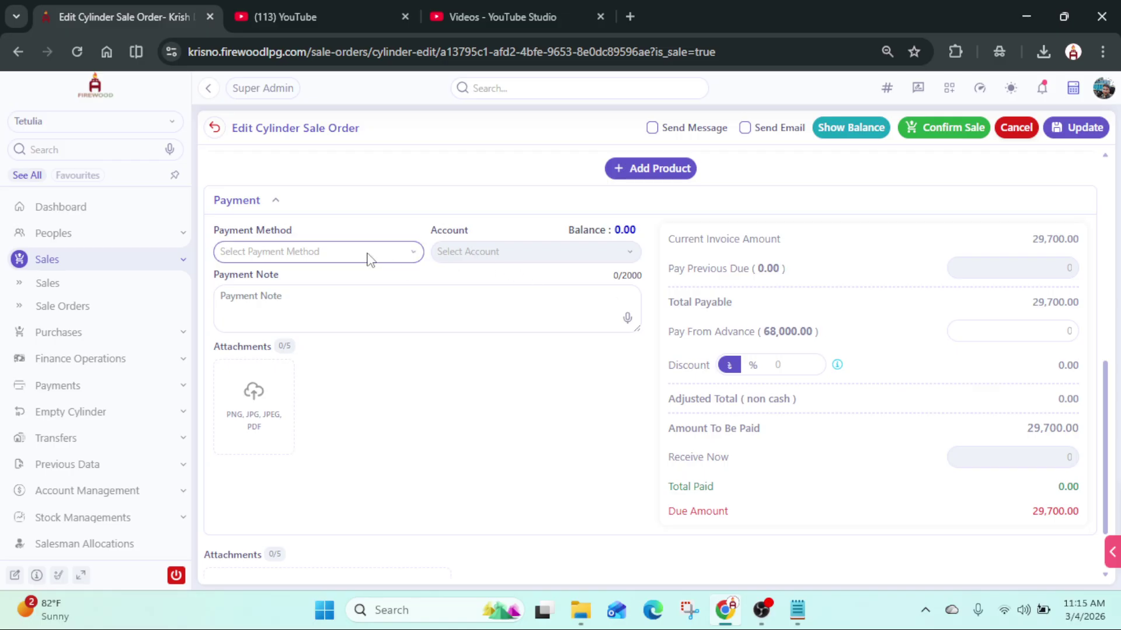
click(295, 313)
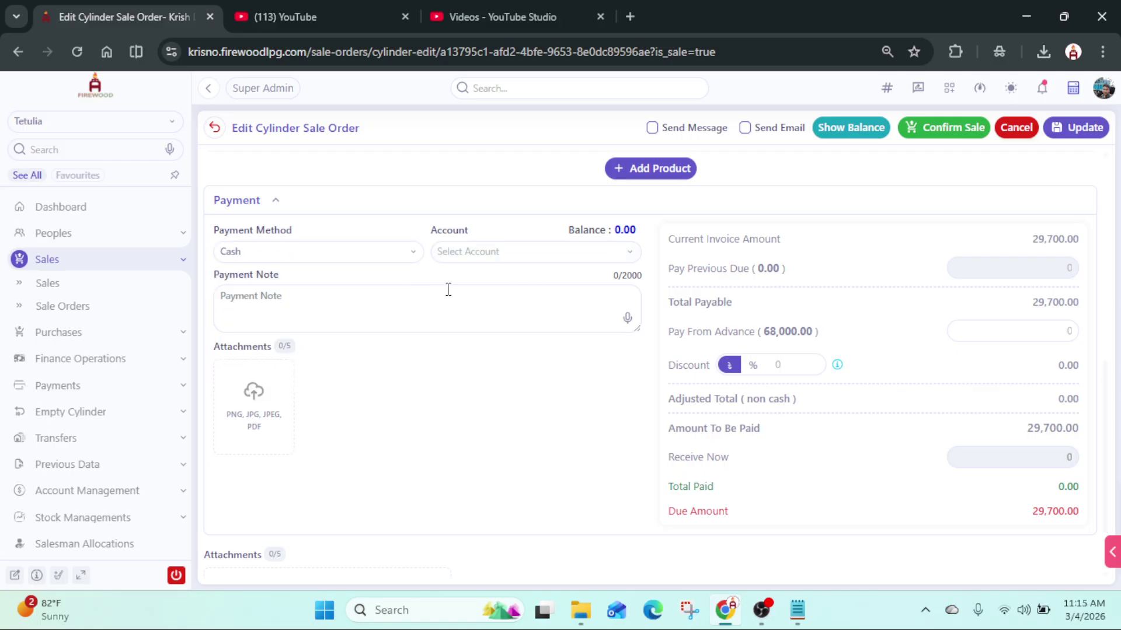
click(515, 259)
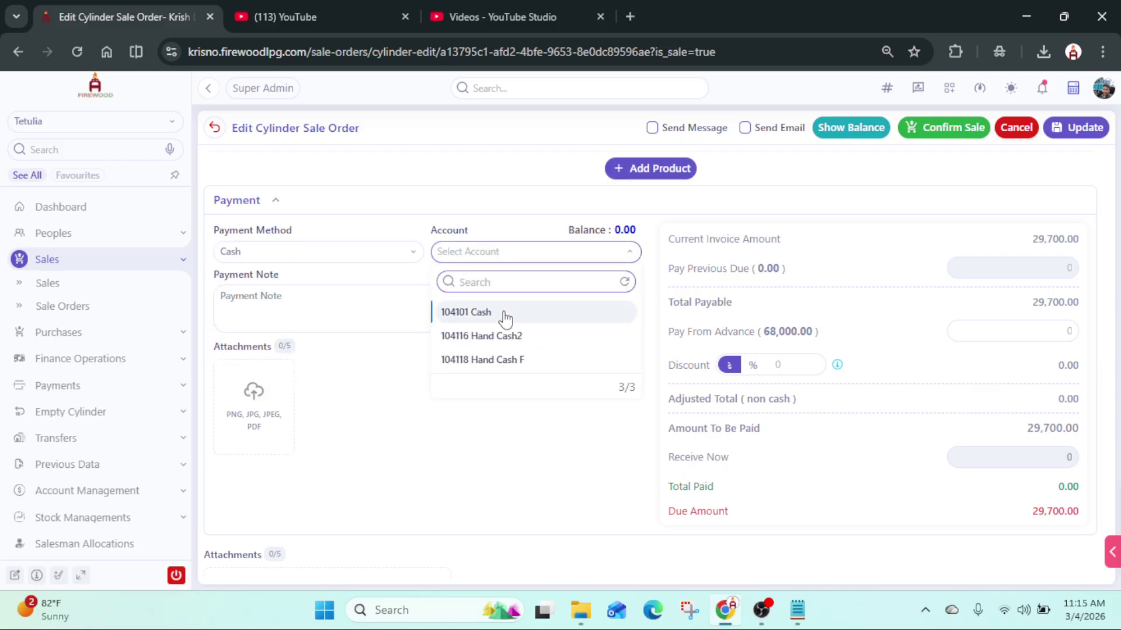
click(506, 318)
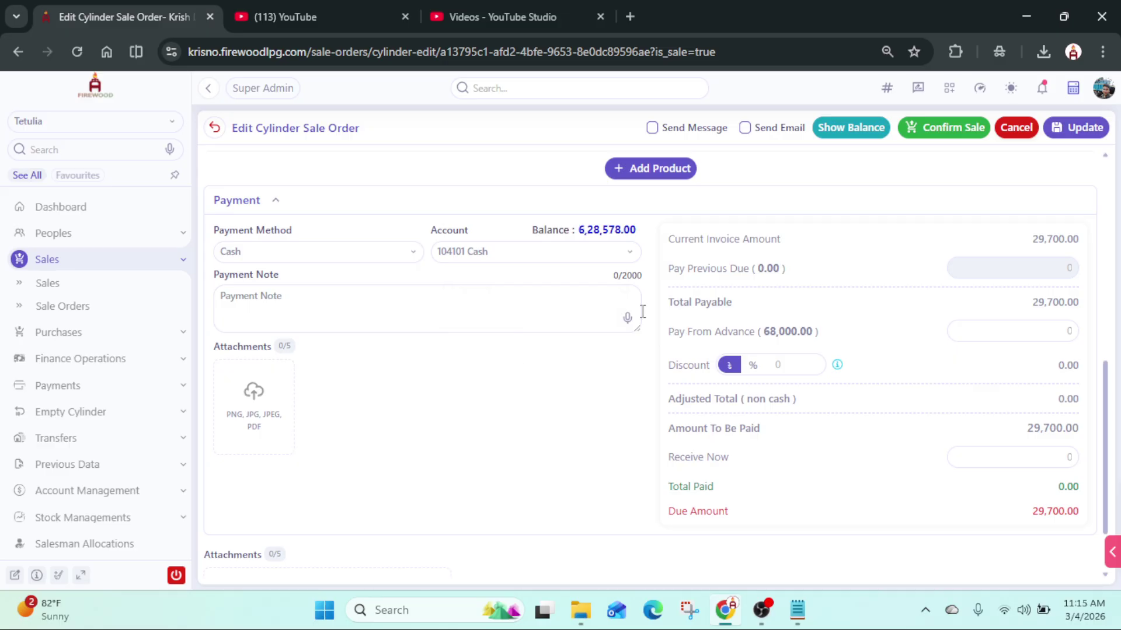
Step: Check the client's available advance and enter 29,700 as the amount to pay from advance
scroll(819, 340, down, 1)
scroll(819, 341, down, 2)
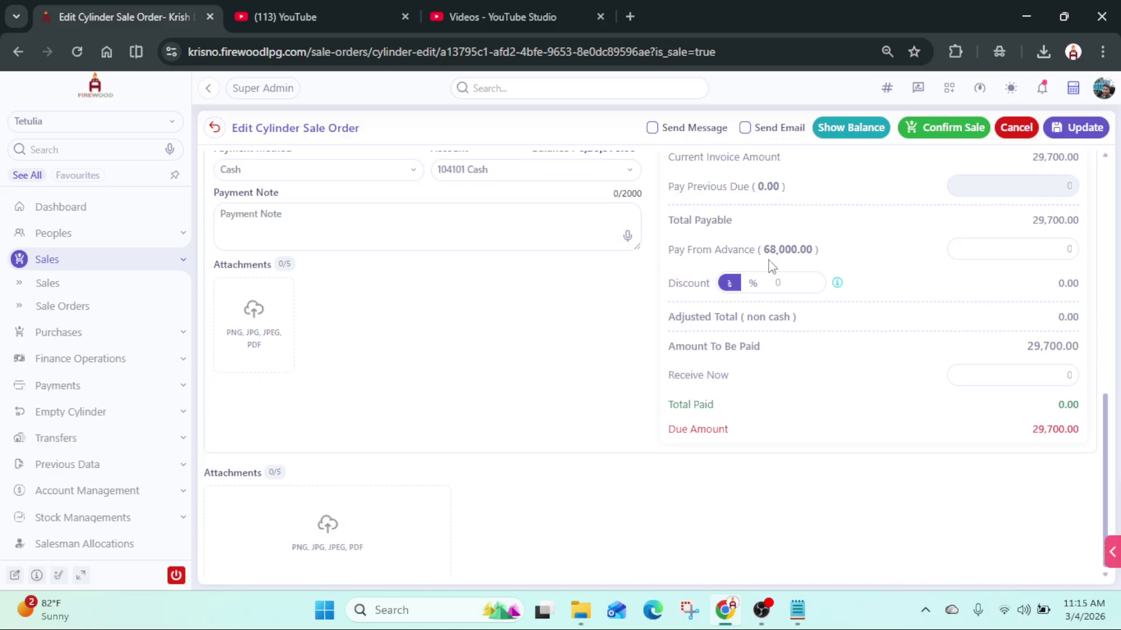
double_click(789, 251)
click(875, 246)
double_click(791, 250)
click(1017, 250)
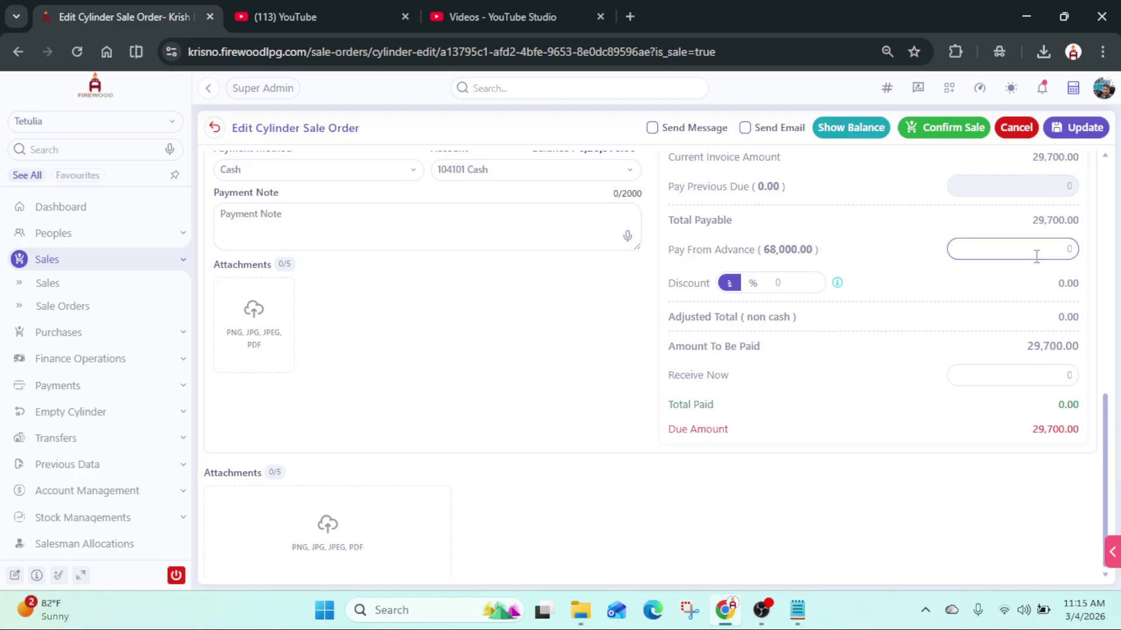
text(2900)
key(BackSpace)
key(BackSpace)
text(700)
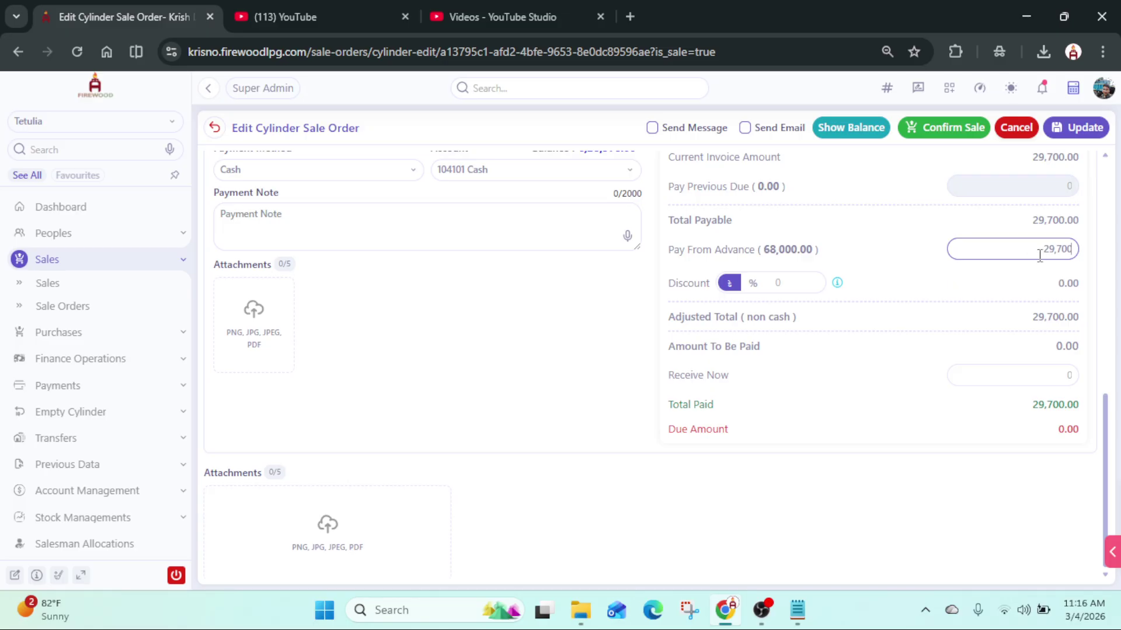
Step: Set the amount to pay from advance to 10,000
drag(1038, 252, 1093, 255)
key(BackSpace)
text(10000)
click(1048, 377)
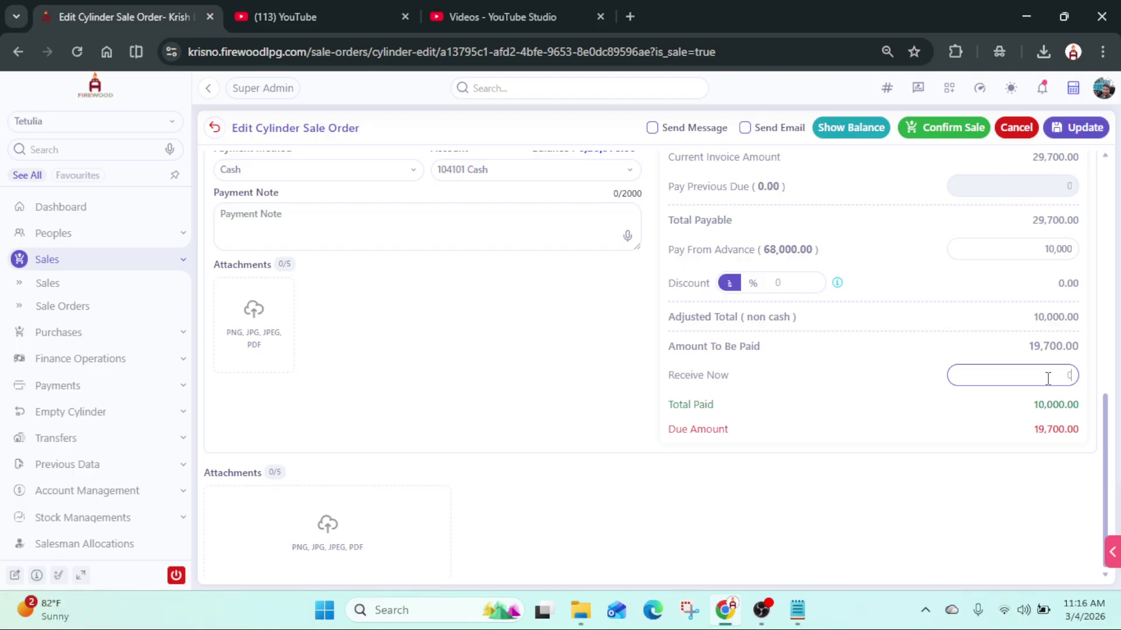
Step: Apply a fixed-amount discount of 200 to the order and set the amount received now to 19,500
scroll(1047, 379, up, 1)
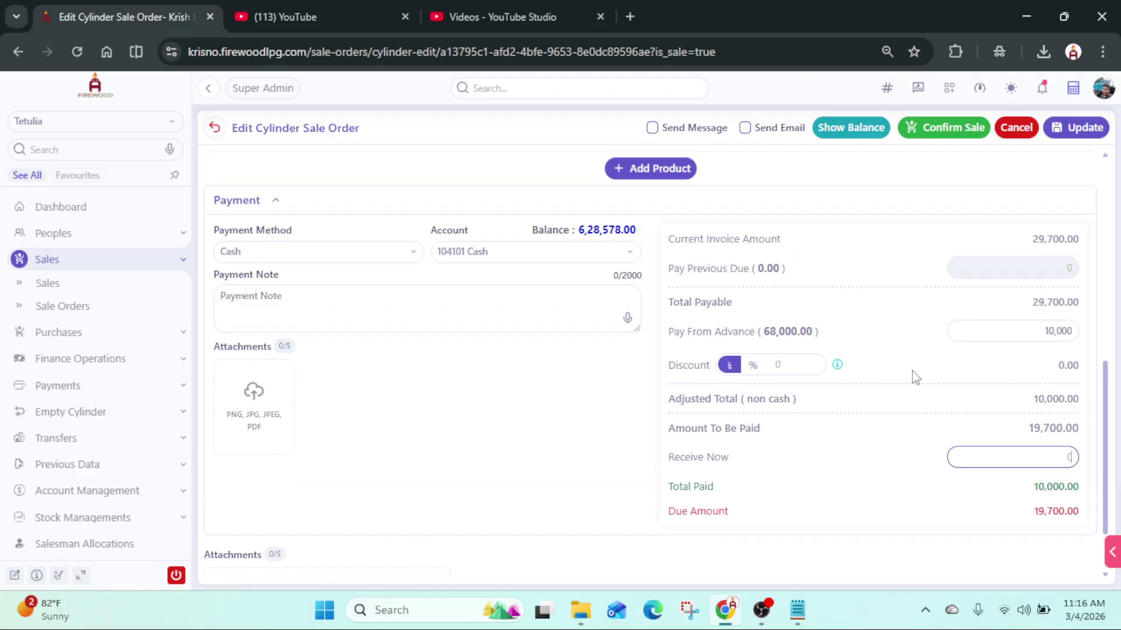
click(799, 364)
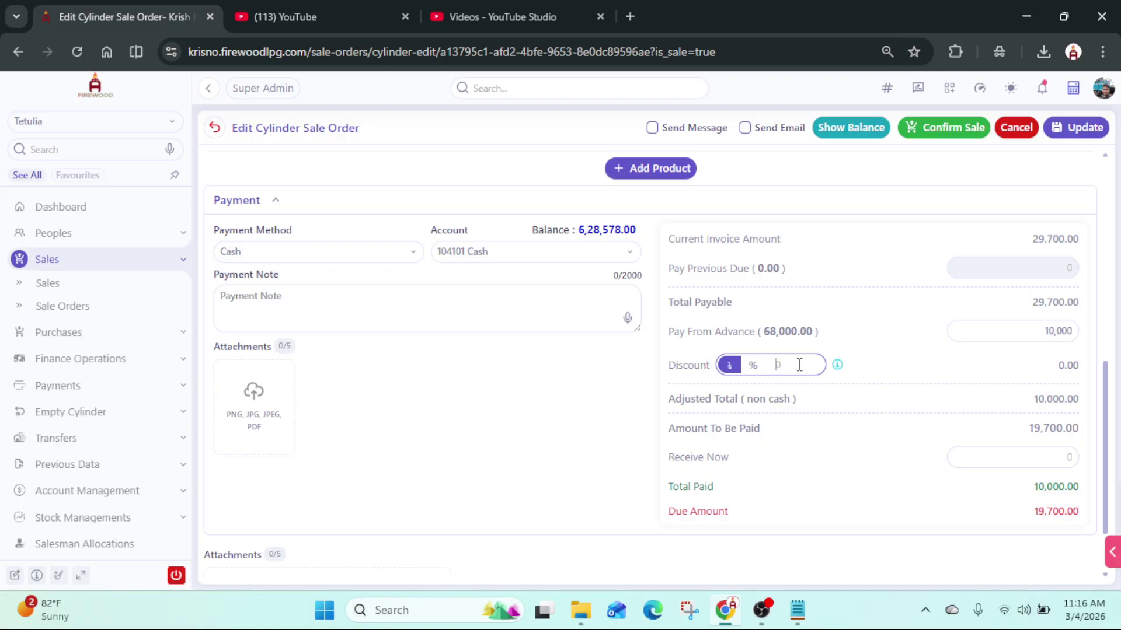
text(2000)
key(BackSpace)
scroll(811, 377, down, 1)
click(1034, 382)
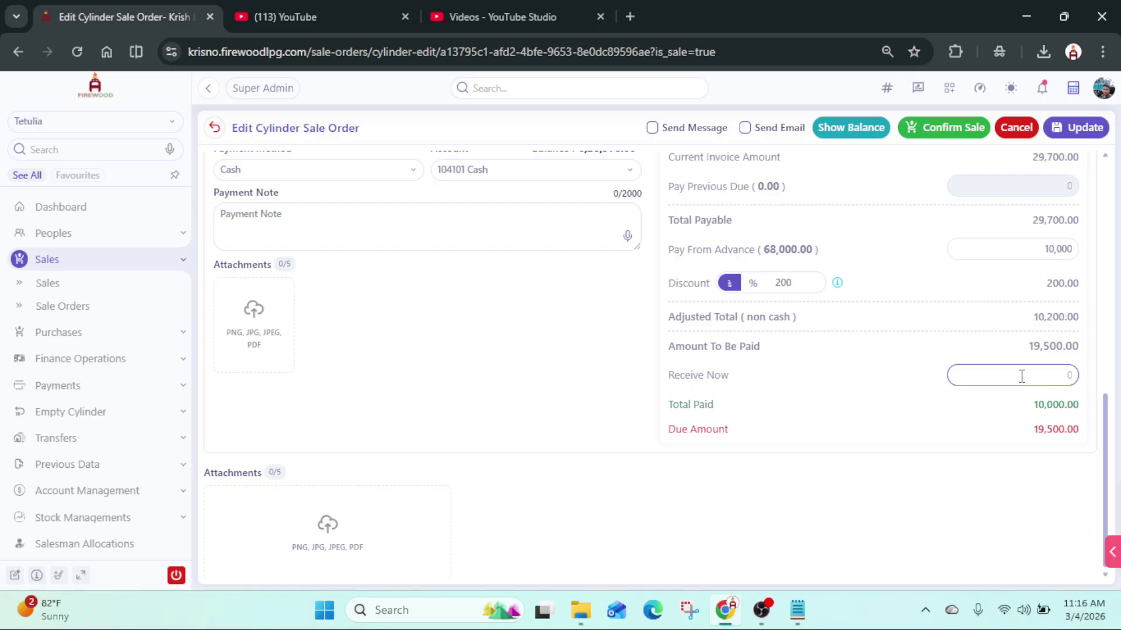
text(19500)
Step: Confirm the cylinder sale, leaving the sale invoice number blank
scroll(583, 391, up, 5)
scroll(607, 391, up, 1)
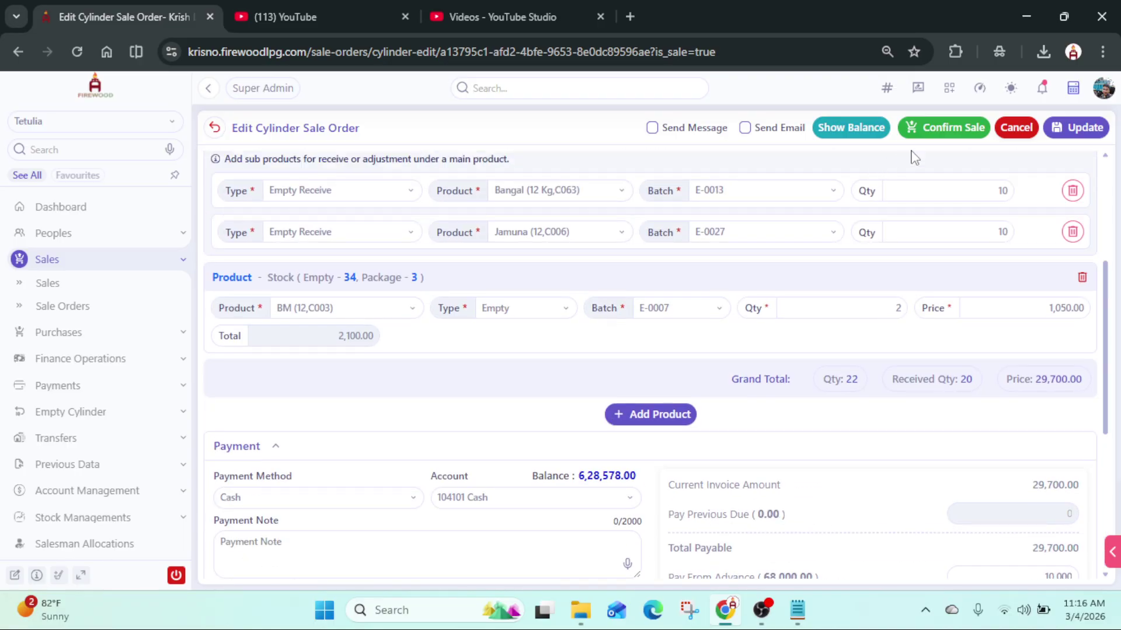
click(946, 127)
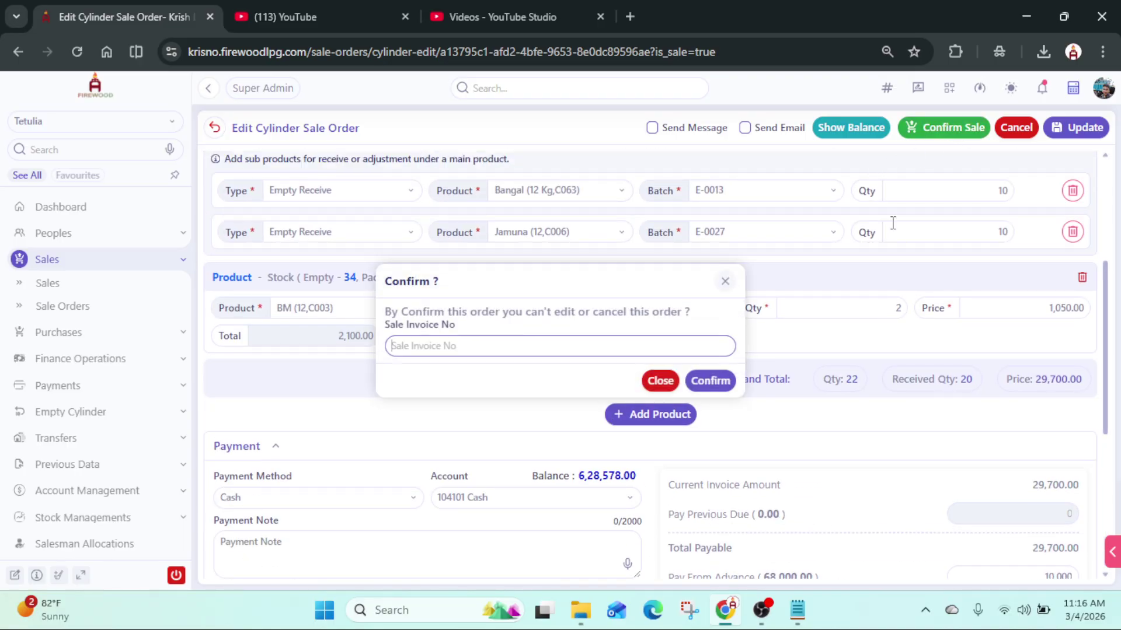
click(710, 381)
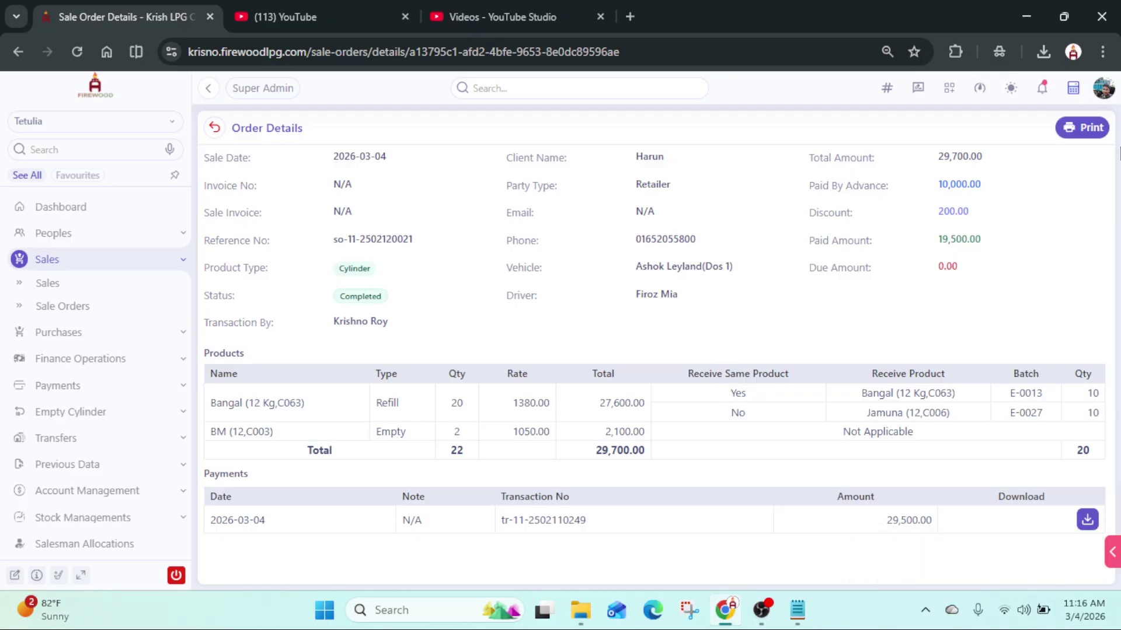
Step: Return to the sale orders list and review the details of the newest order, dated 2026-03-04
click(215, 128)
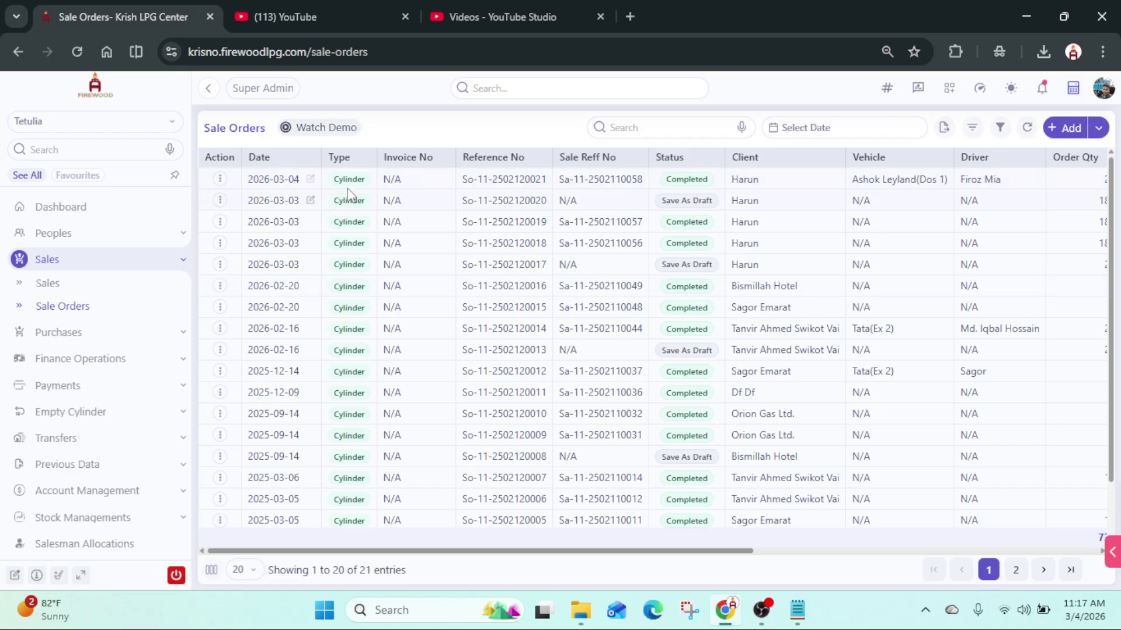
click(220, 179)
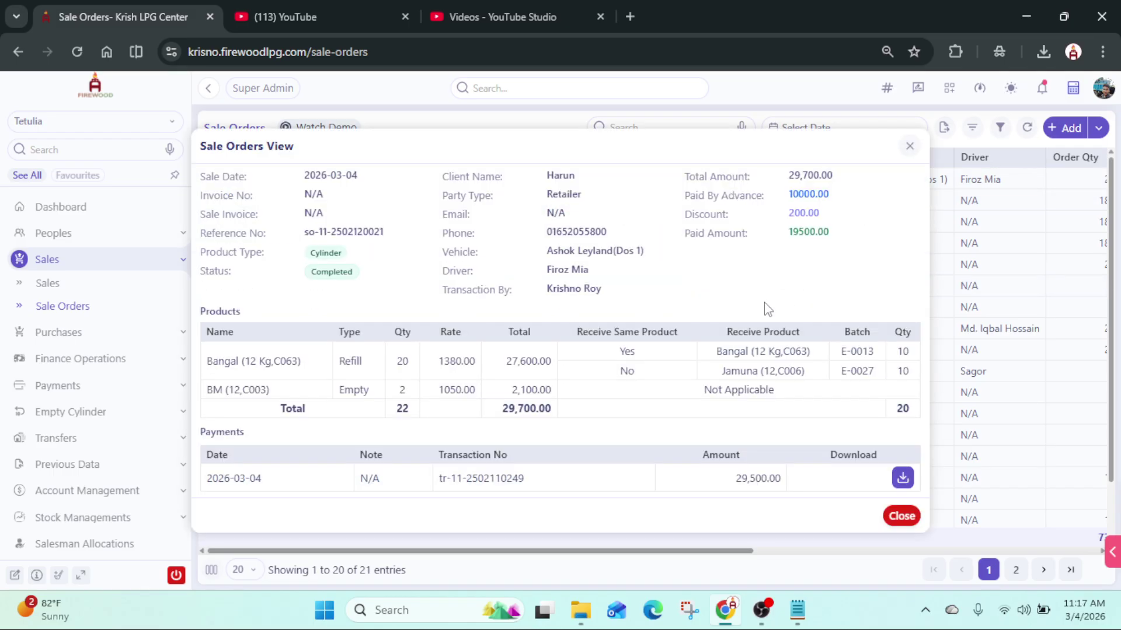
click(910, 147)
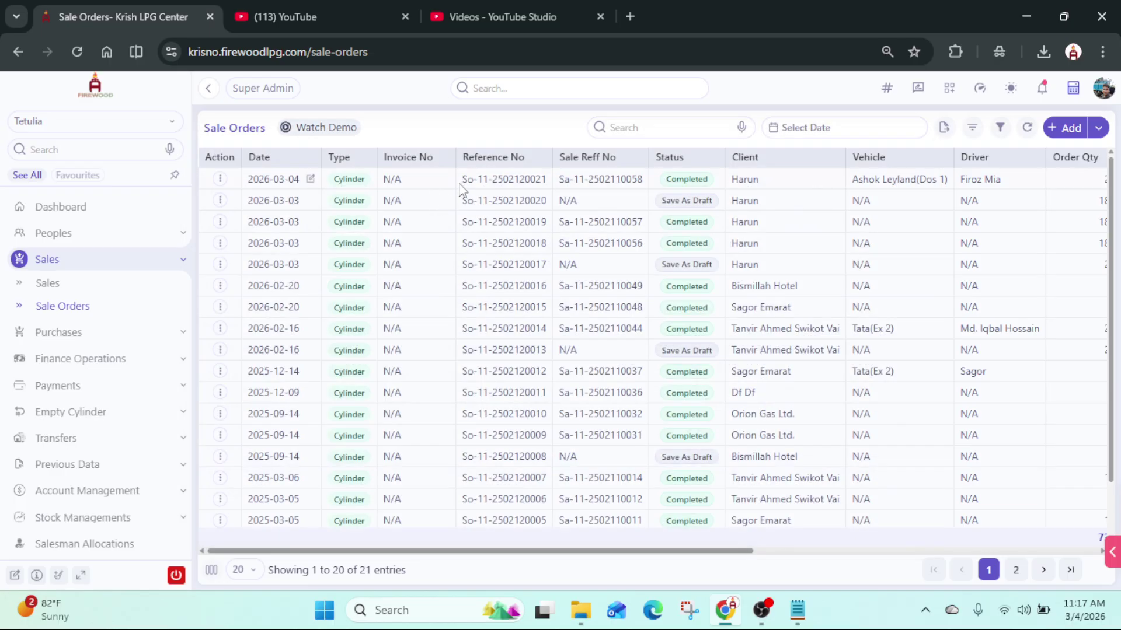
Step: Go to the sales list and review the products and payment breakdown of the newest sale, dated 2026-03-04
click(65, 284)
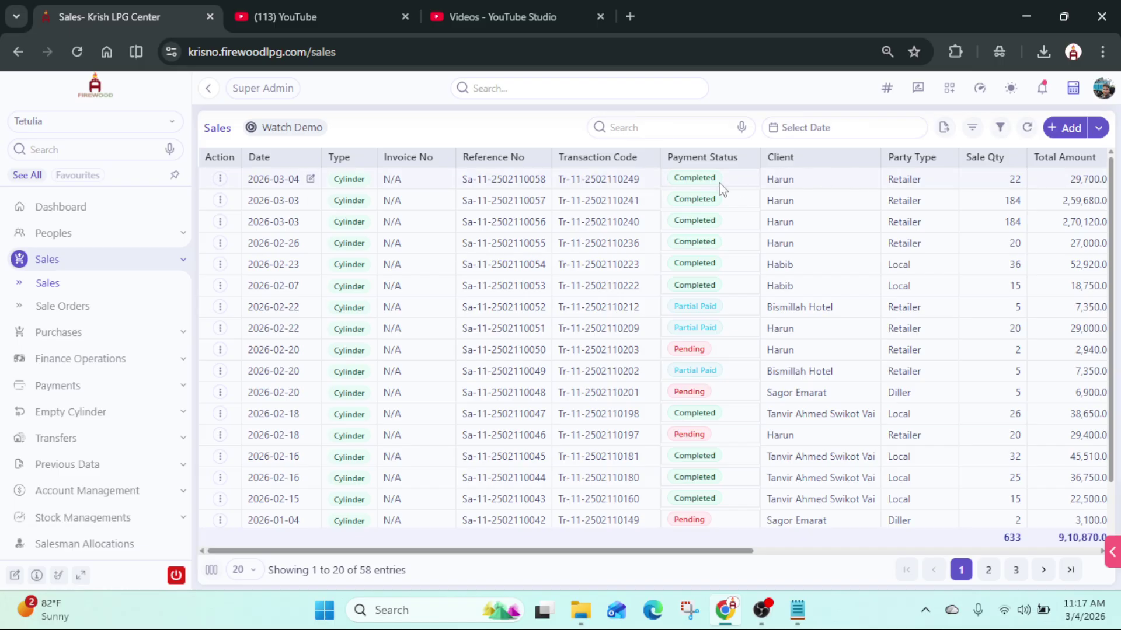
click(220, 179)
click(264, 200)
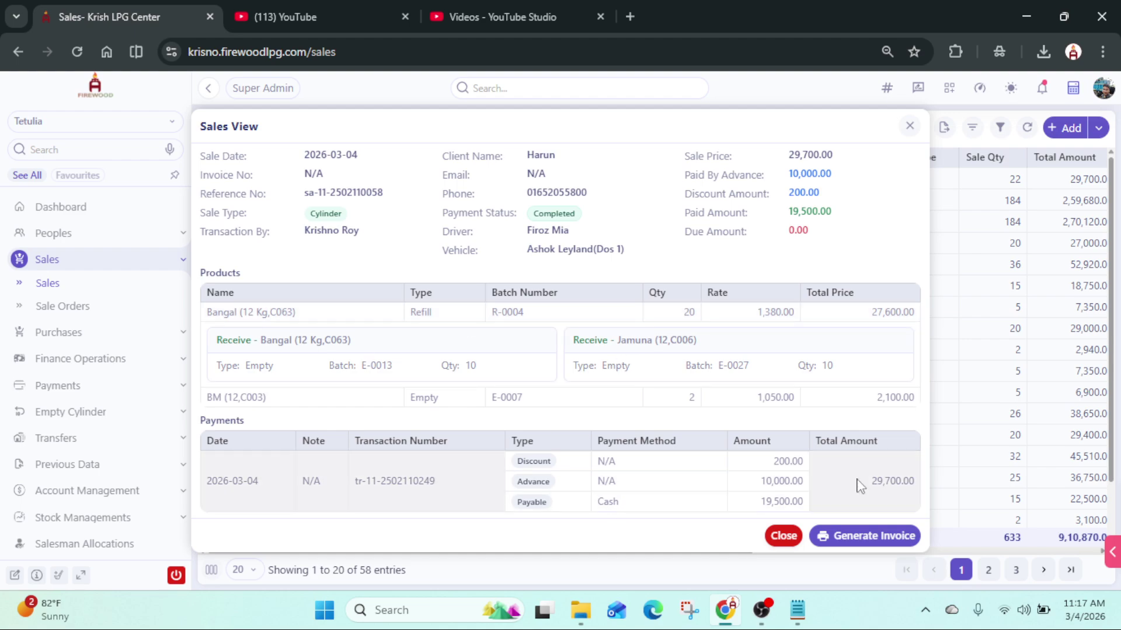
click(783, 536)
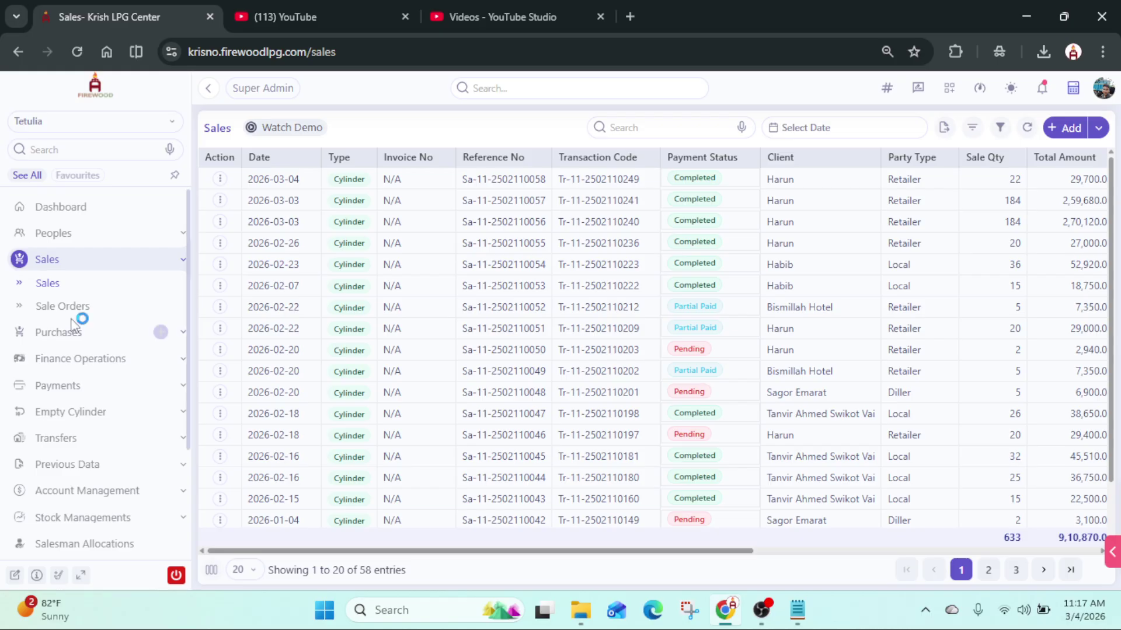
Step: Go back to the sale orders list, filter it to today's orders, and clear the date filter
click(65, 312)
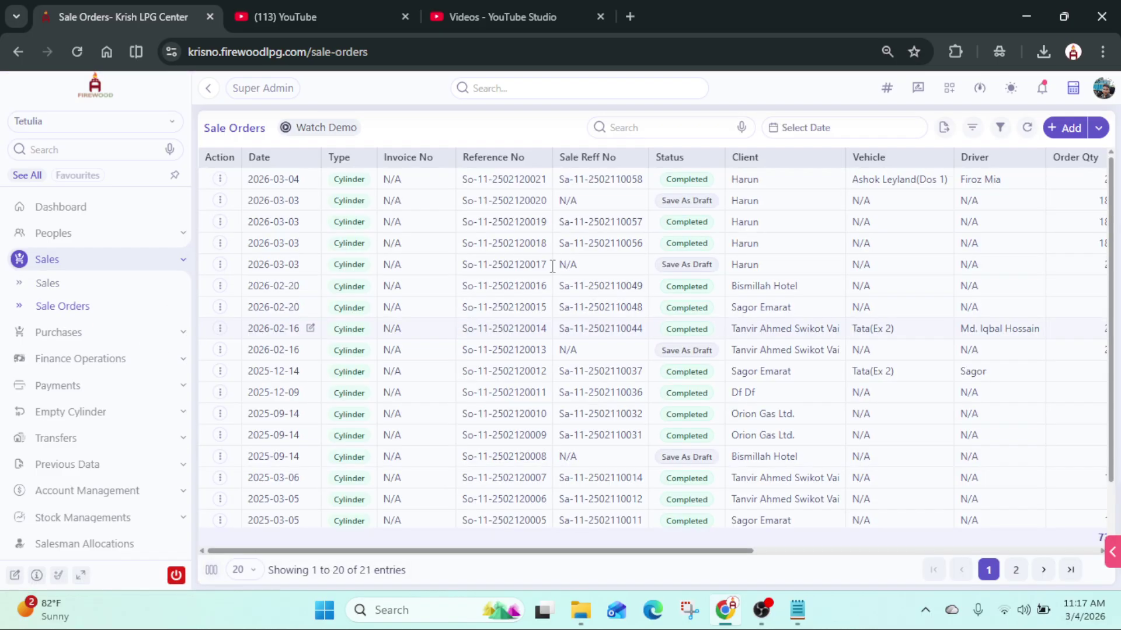
click(664, 128)
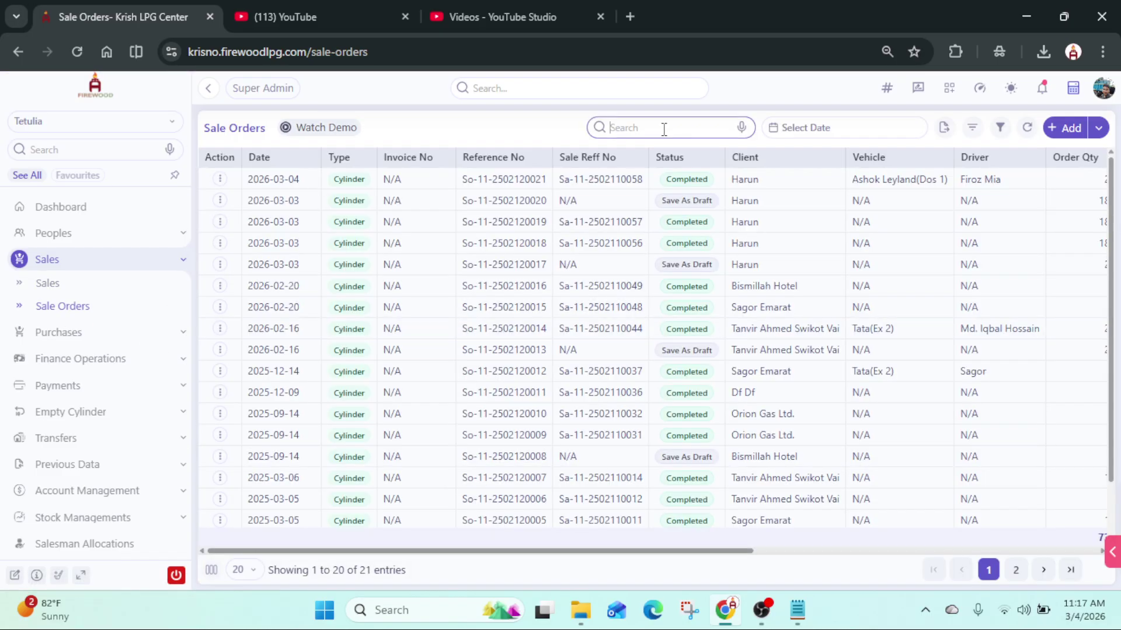
click(853, 133)
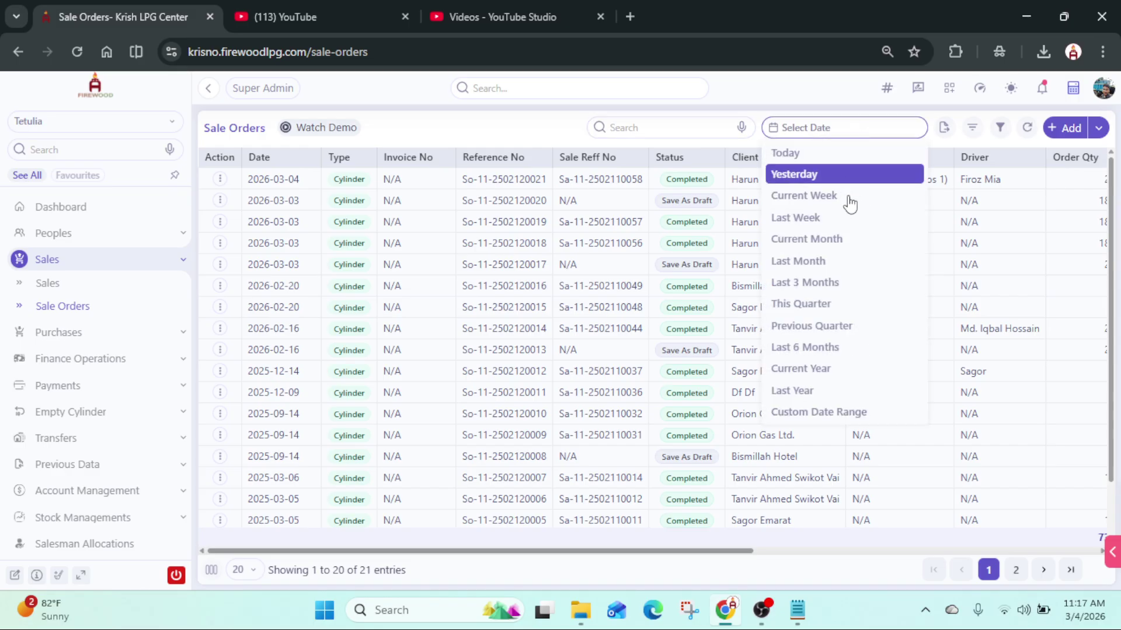
click(816, 154)
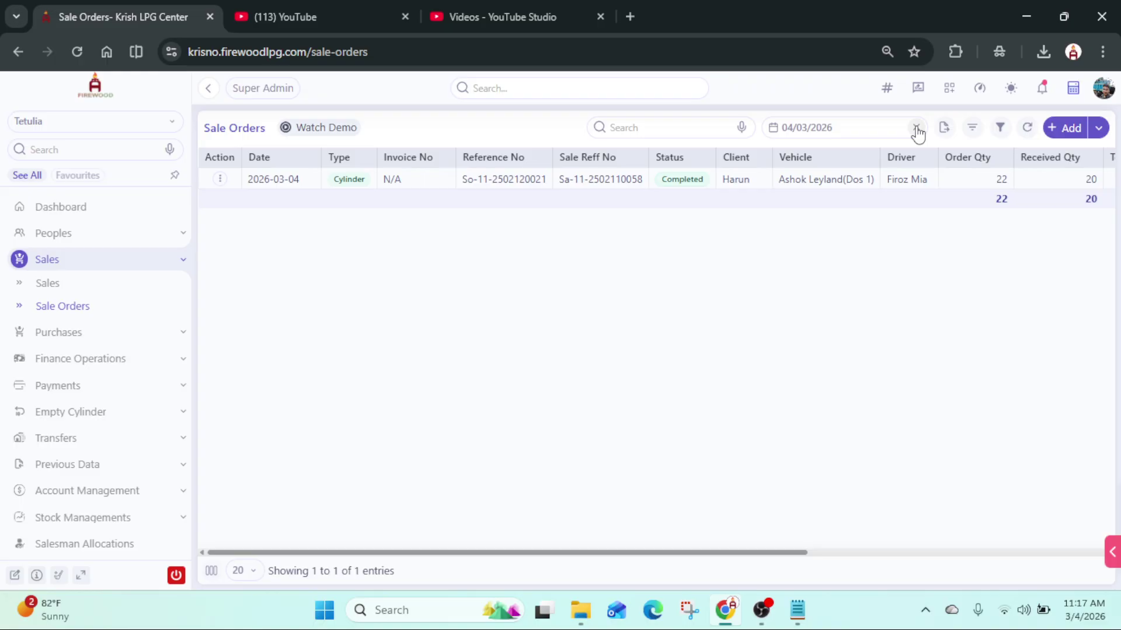
click(916, 128)
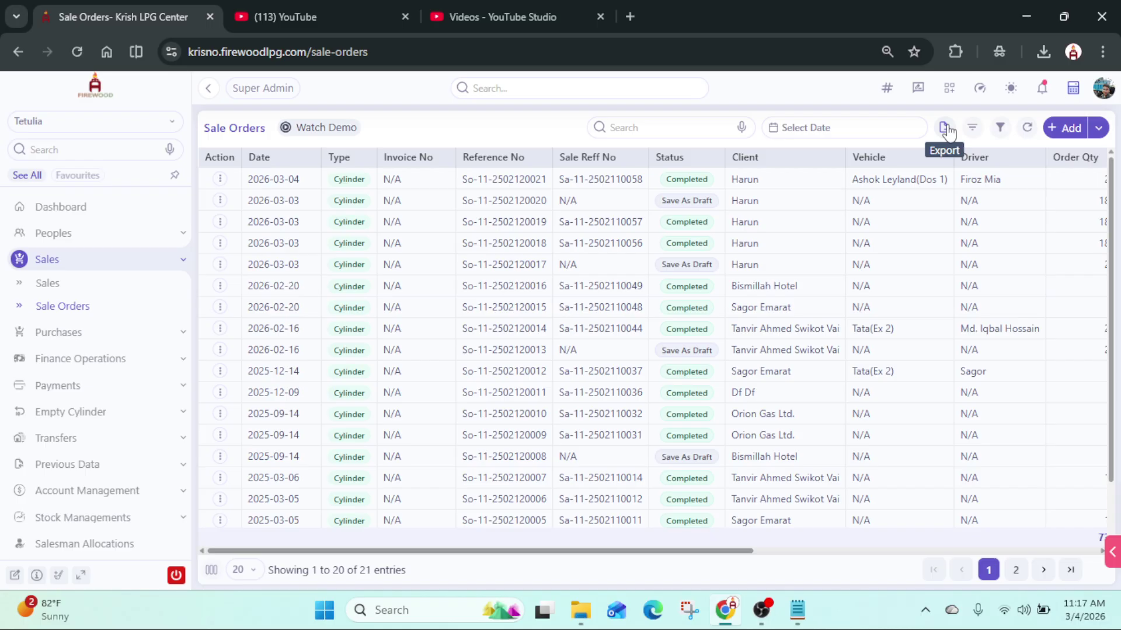
Step: Check which filter criteria are available for sale orders and close them without applying any
click(1001, 129)
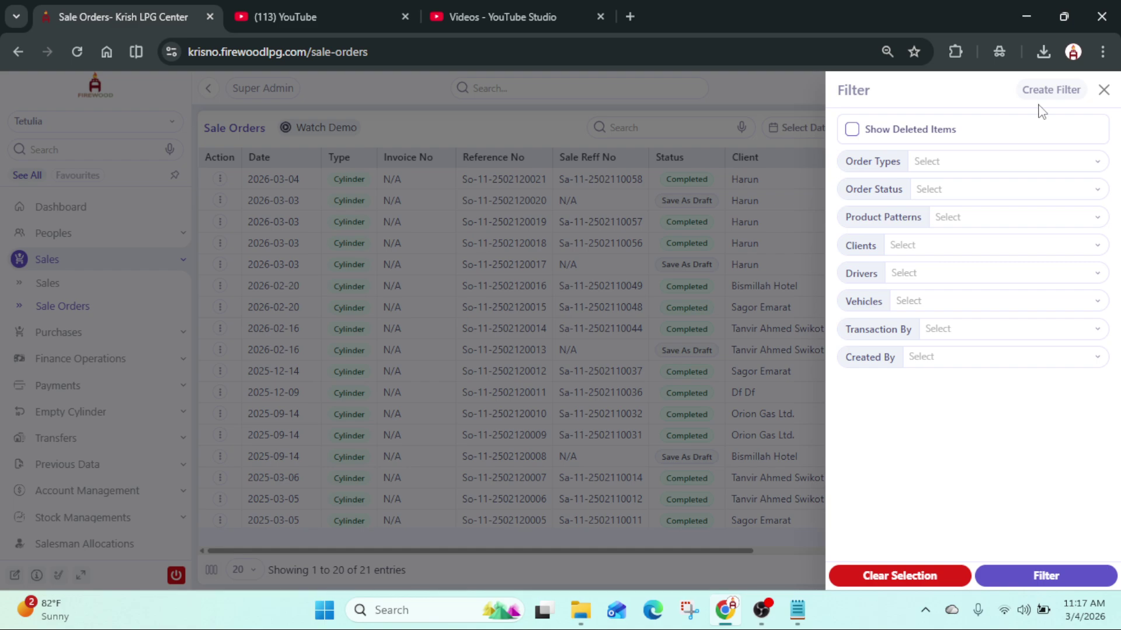
click(859, 301)
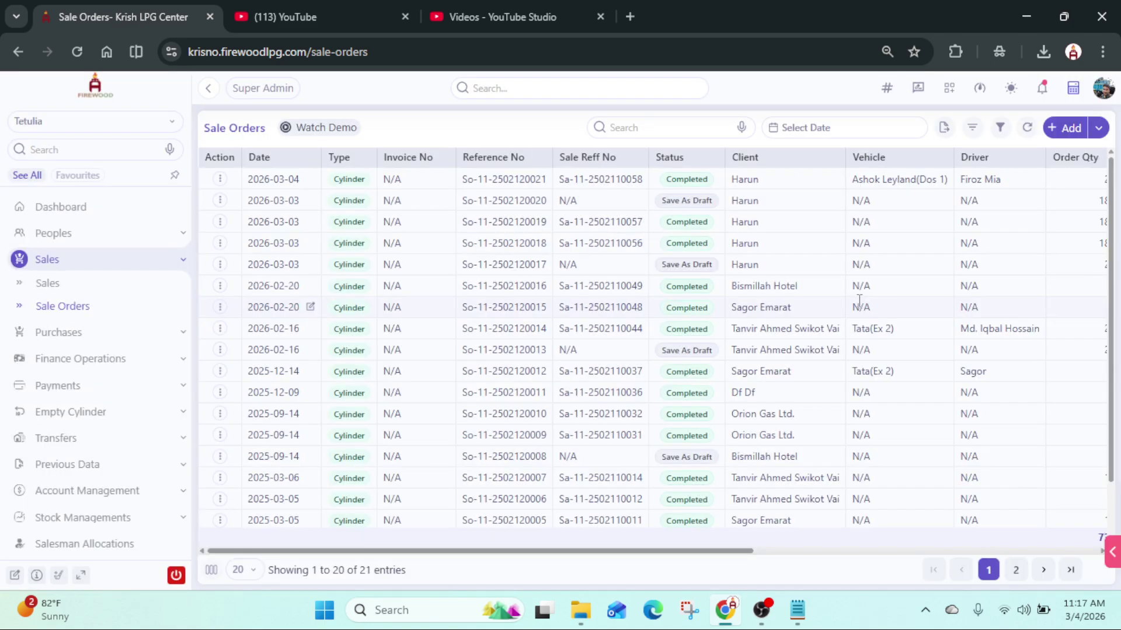